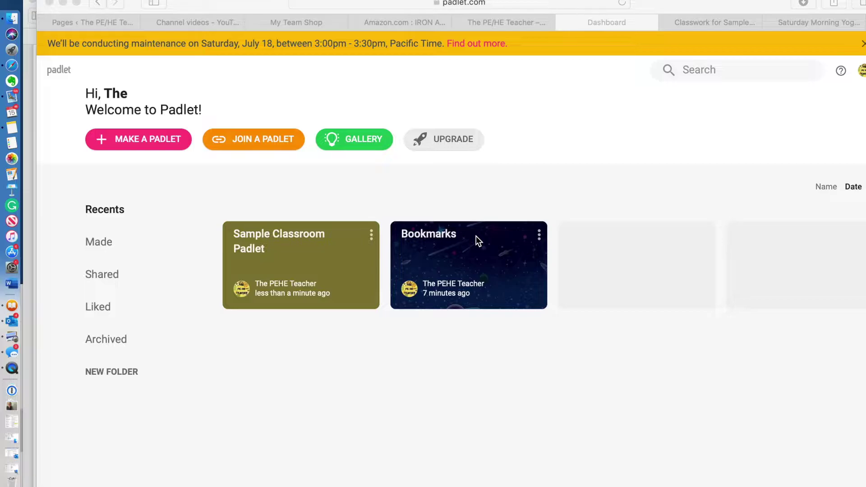
Open the Sample Classroom Padlet full screen and look through its weekday columns.
click(303, 249)
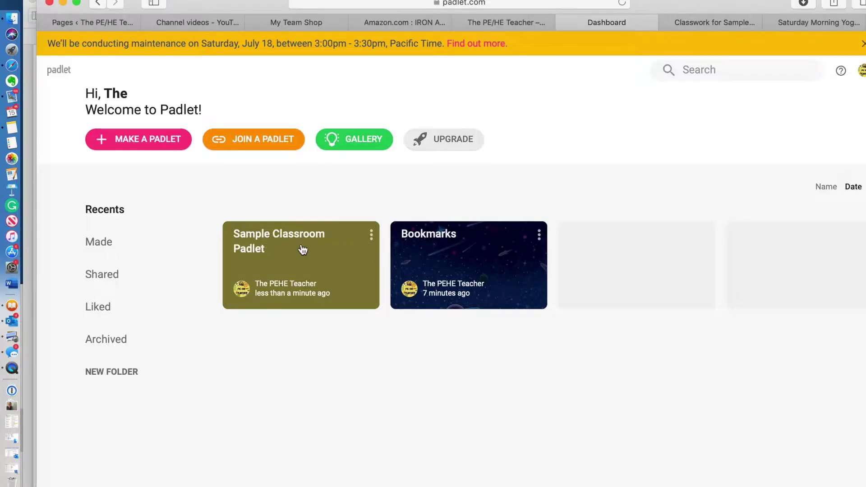
click(303, 249)
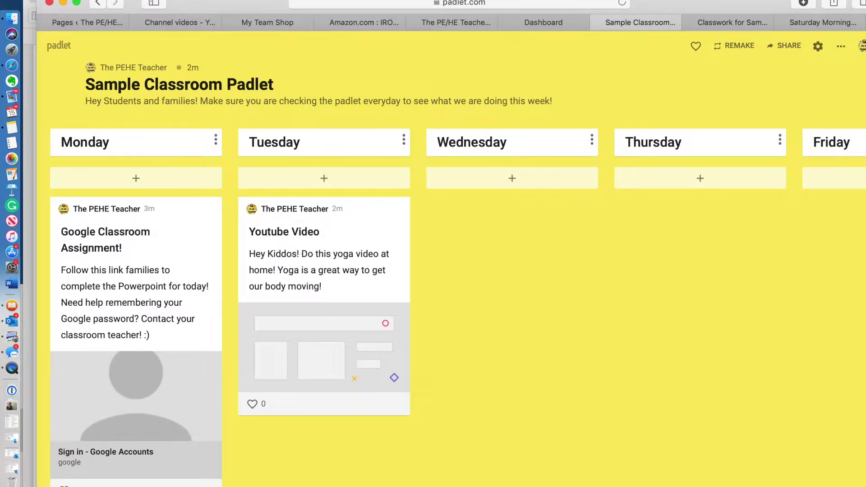
click(76, 2)
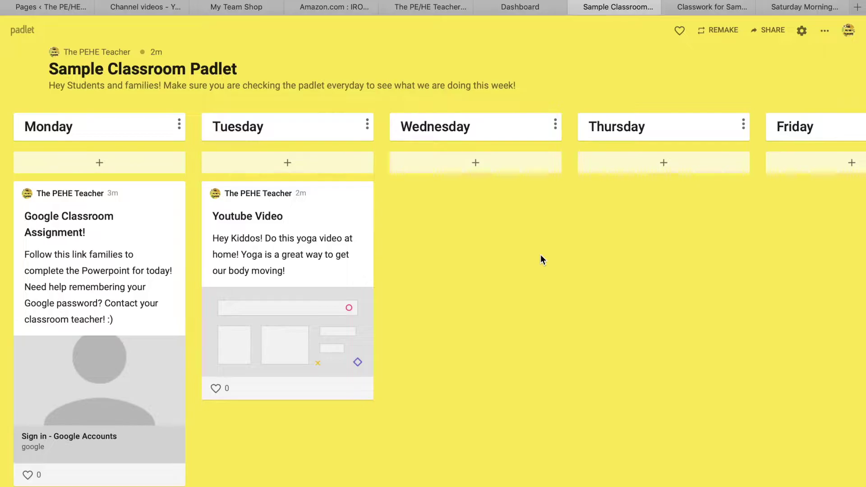
scroll(541, 255, right, 5)
scroll(541, 255, left, 5)
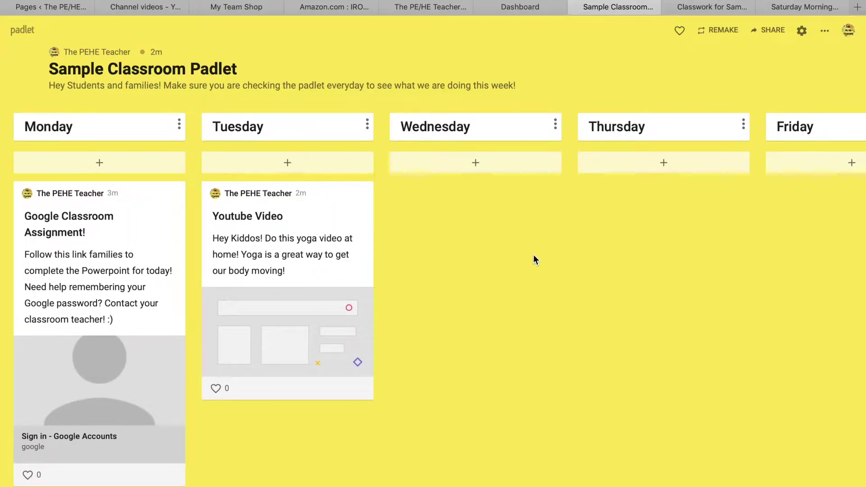
View the yoga video linked in the Tuesday post, pause it, and return to the Padlet page.
click(328, 324)
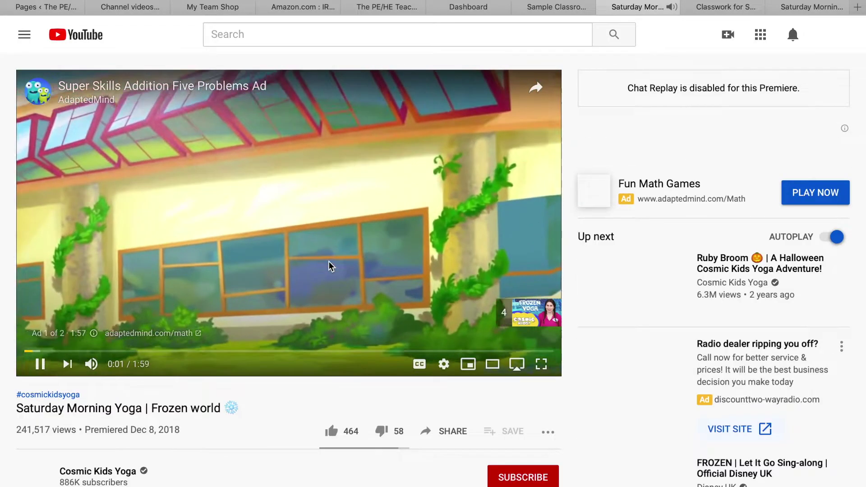
click(289, 147)
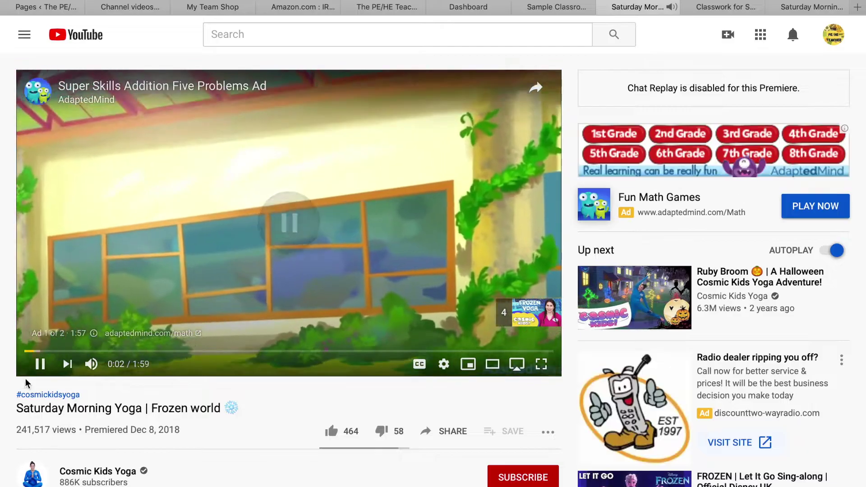
click(555, 7)
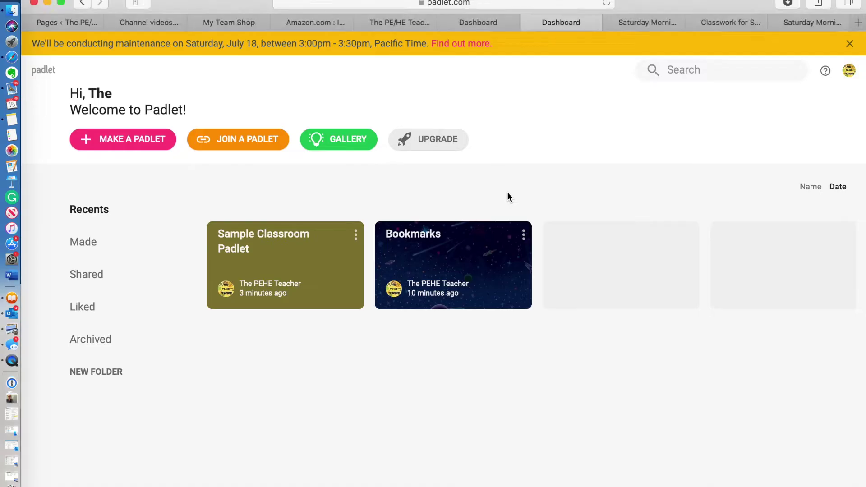
Create a new padlet from the dashboard using the blank Shelf layout.
click(62, 3)
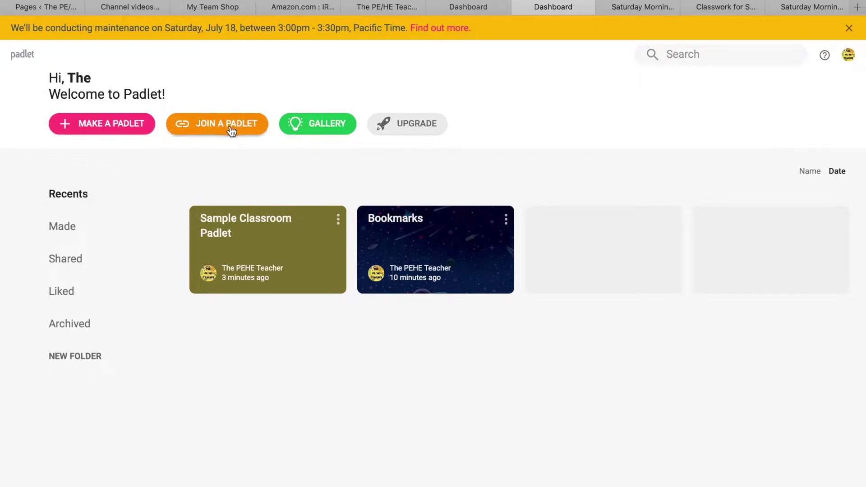
click(77, 123)
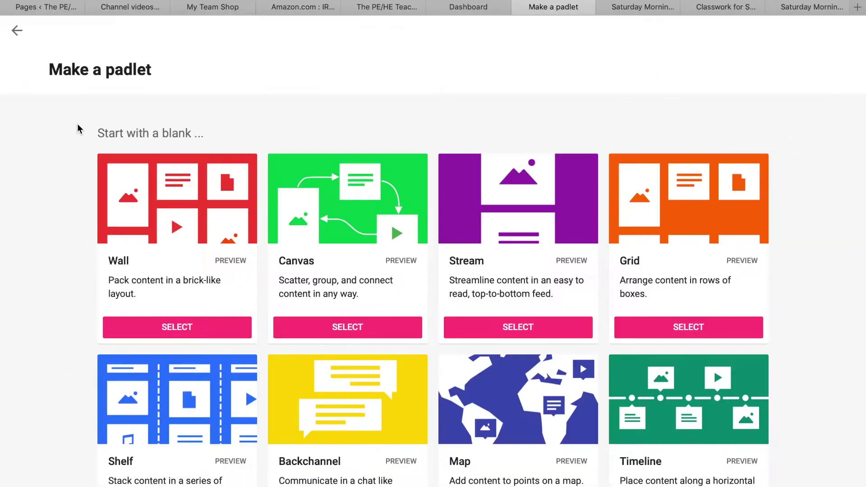
scroll(78, 129, down, 3)
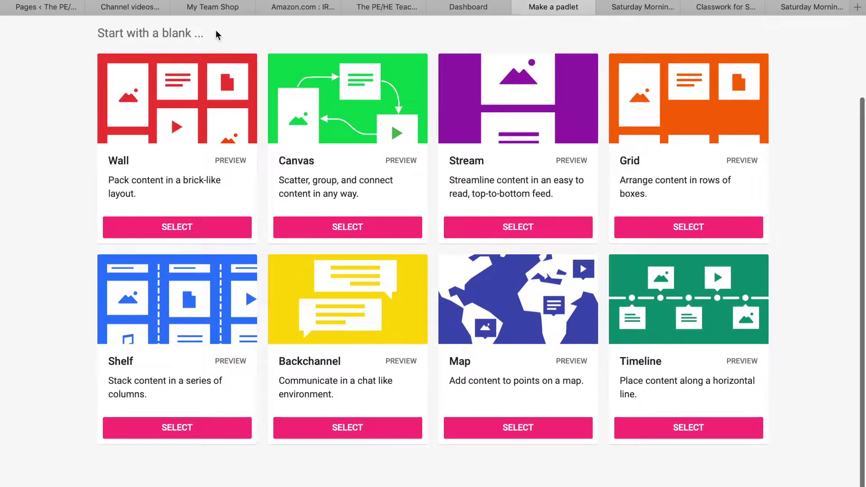
scroll(183, 206, up, 1)
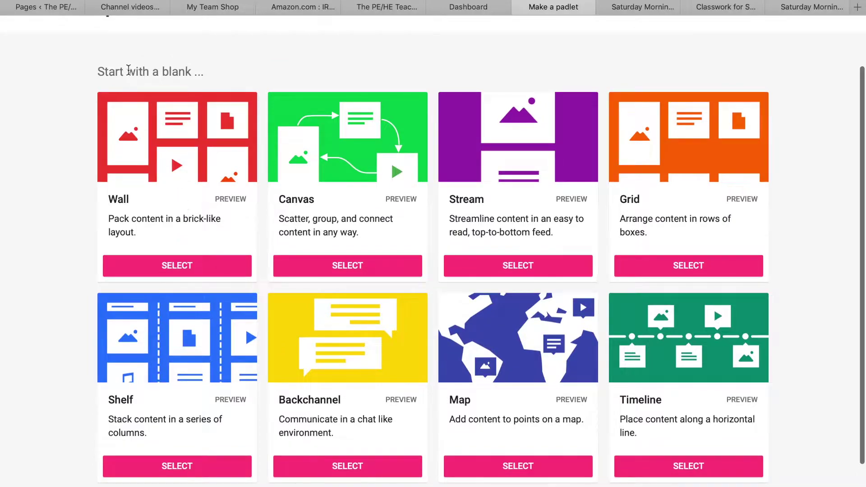
scroll(167, 199, down, 2)
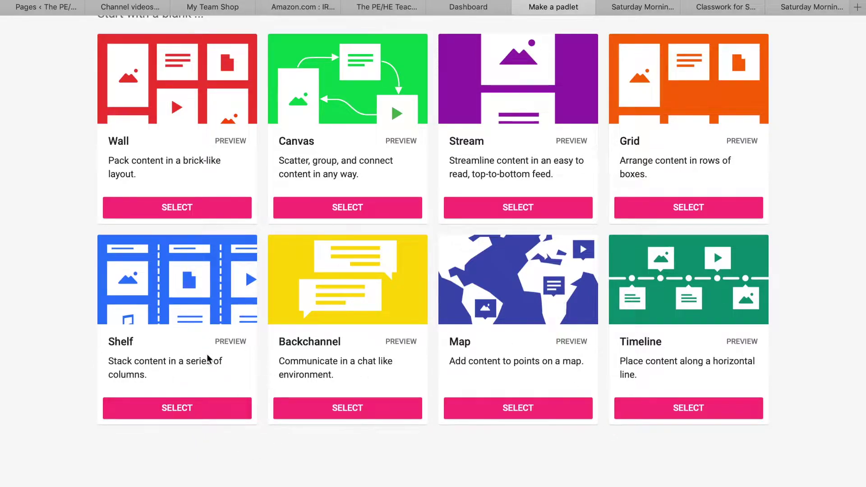
click(190, 409)
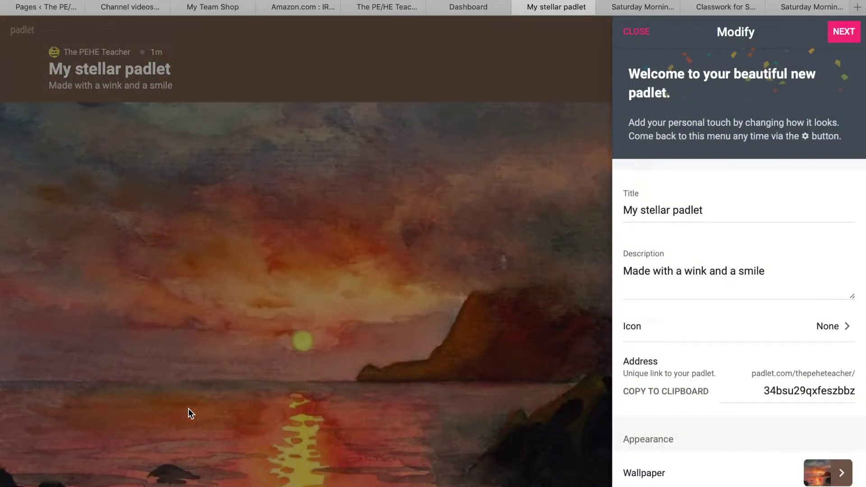
Set the new padlet's title to "Elementary PE".
drag(707, 210, 615, 209)
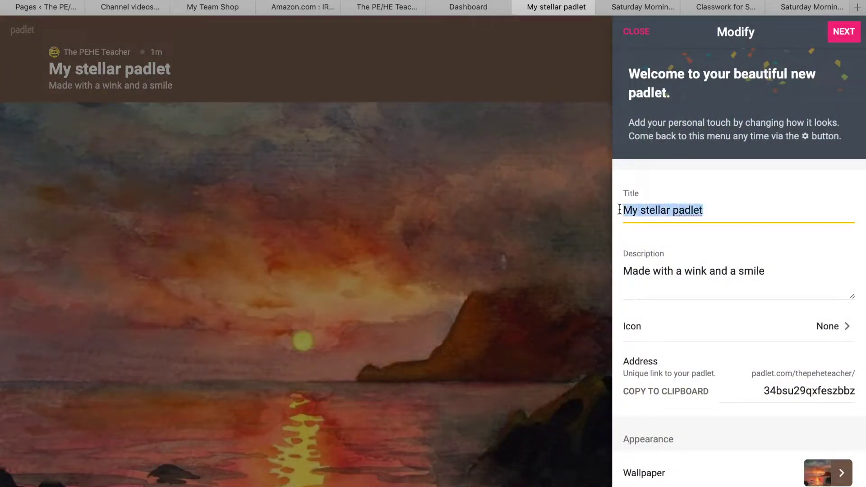
text(Eleme)
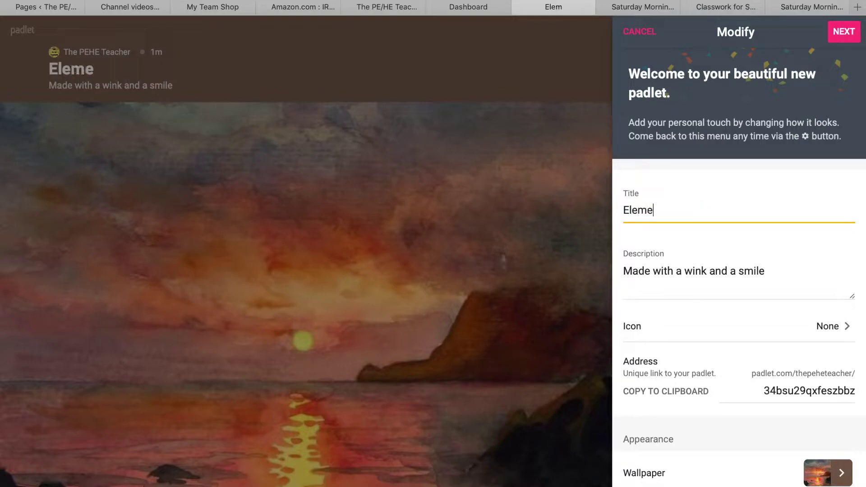
text(ntary PE)
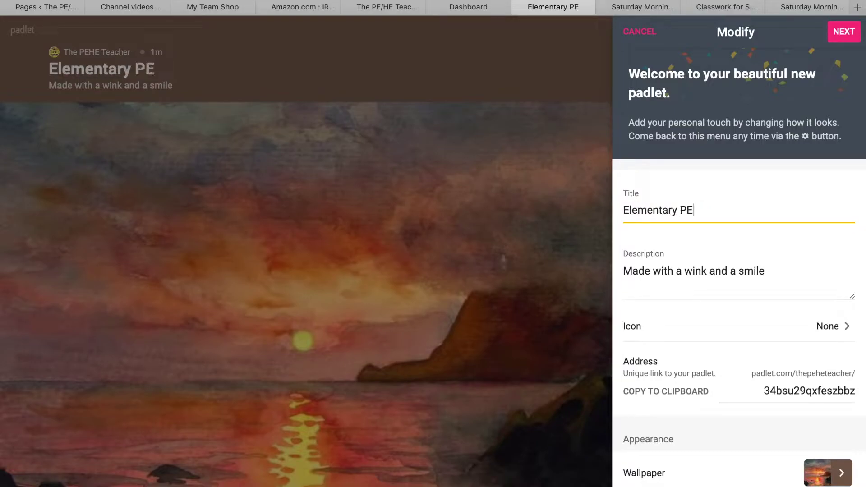
Replace the description with "Hey Families! Here are some fun things you can do this week!".
drag(777, 271, 607, 270)
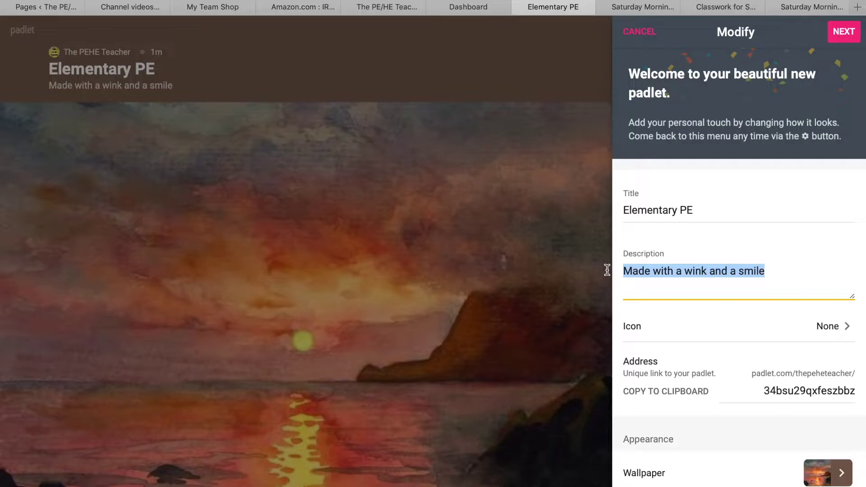
text(Hey Families! Heres)
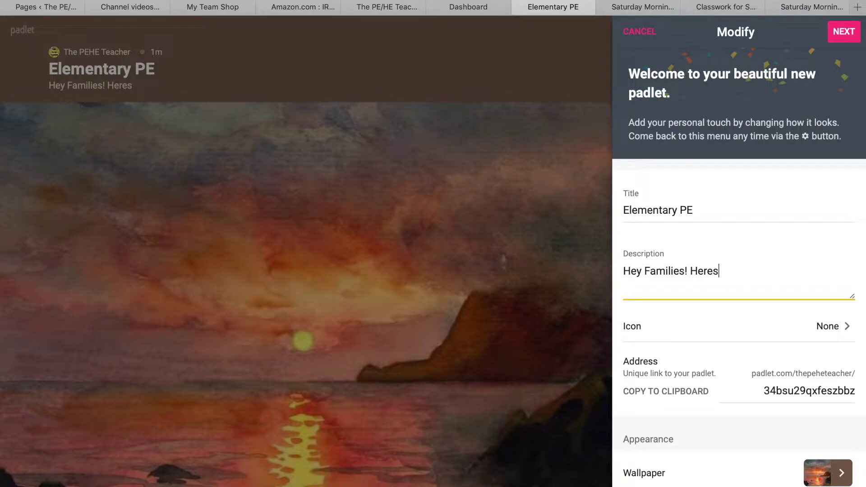
key(BackSpace)
text(are some fun things yo)
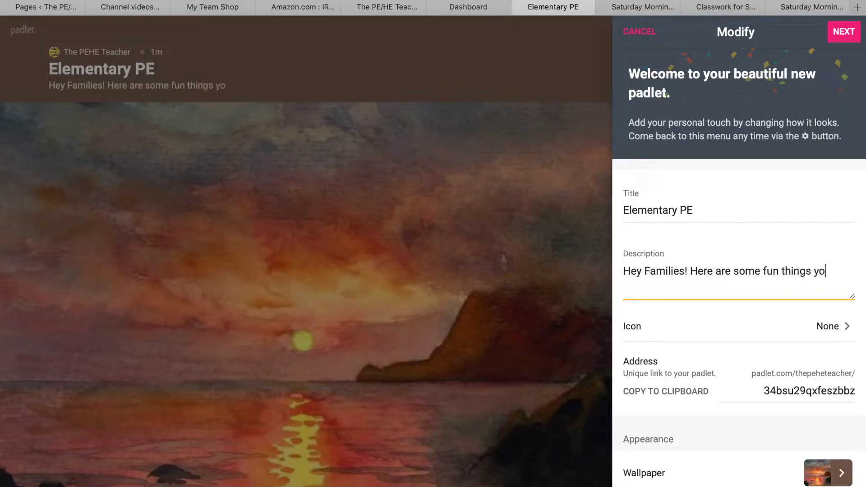
text(u can do this week!)
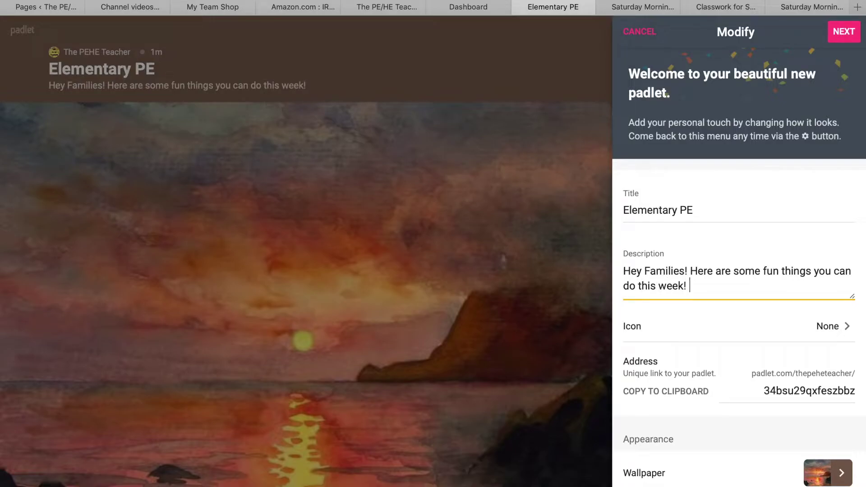
Set the padlet's icon to the brown American football emoji from the Activity category, and view the options for adding a custom icon.
scroll(770, 339, down, 3)
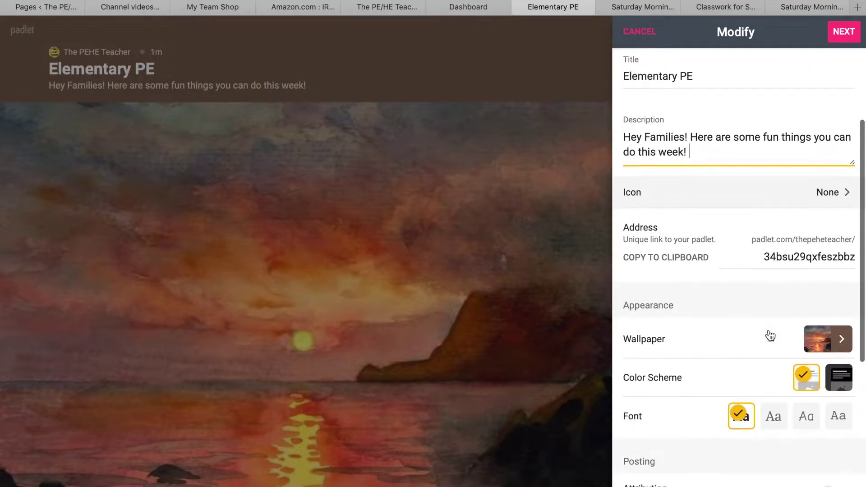
click(826, 192)
scroll(751, 261, down, 10)
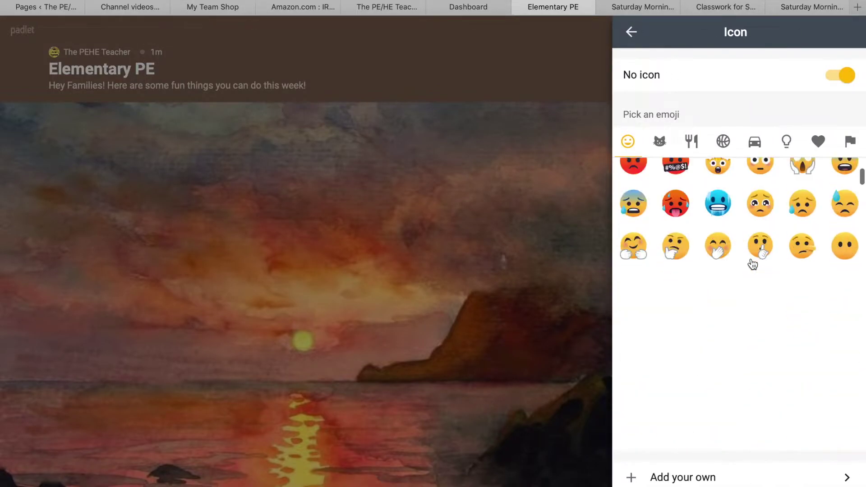
scroll(753, 265, up, 10)
click(755, 141)
click(724, 141)
click(713, 204)
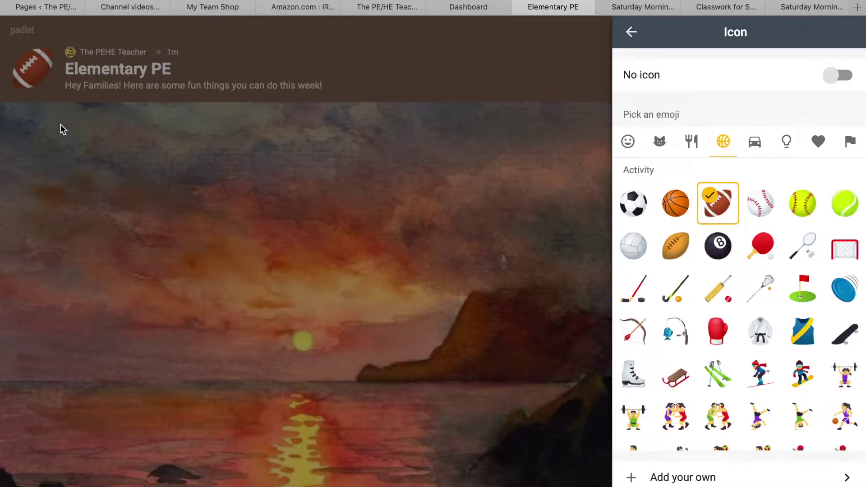
click(655, 477)
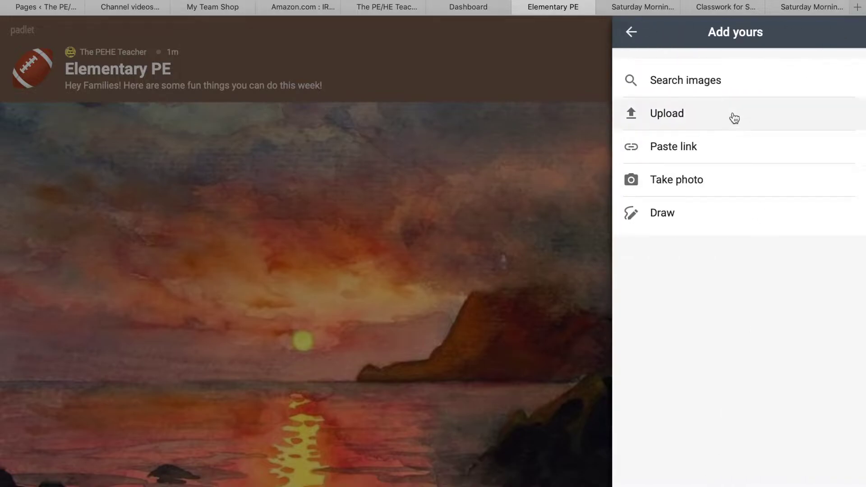
click(632, 33)
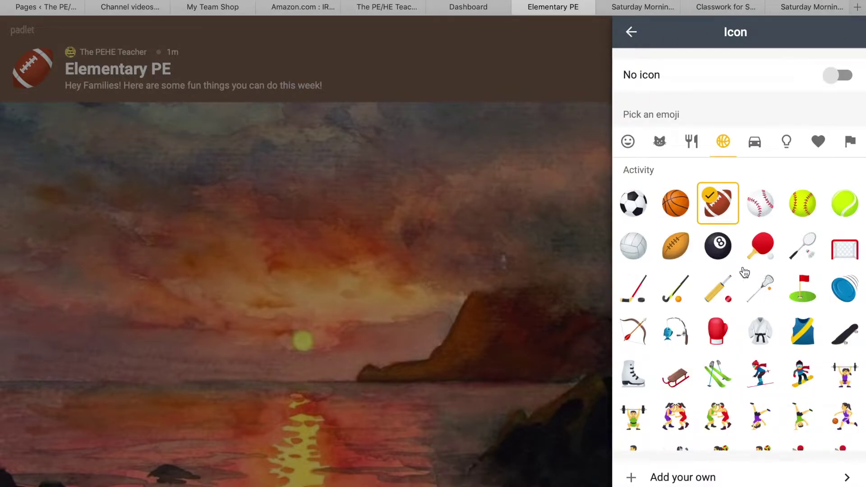
click(632, 31)
Set the padlet's wallpaper to the light blue solid color after trying pale yellow.
scroll(712, 264, down, 3)
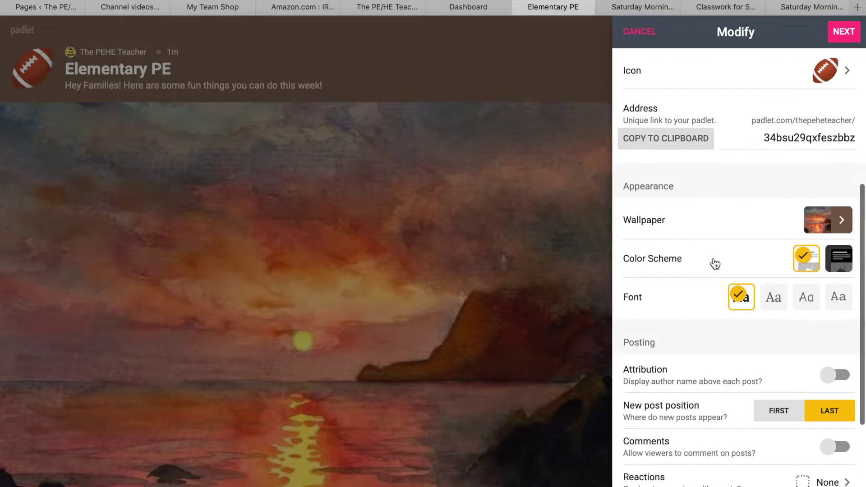
click(837, 192)
click(757, 87)
scroll(843, 220, down, 5)
scroll(843, 221, down, 5)
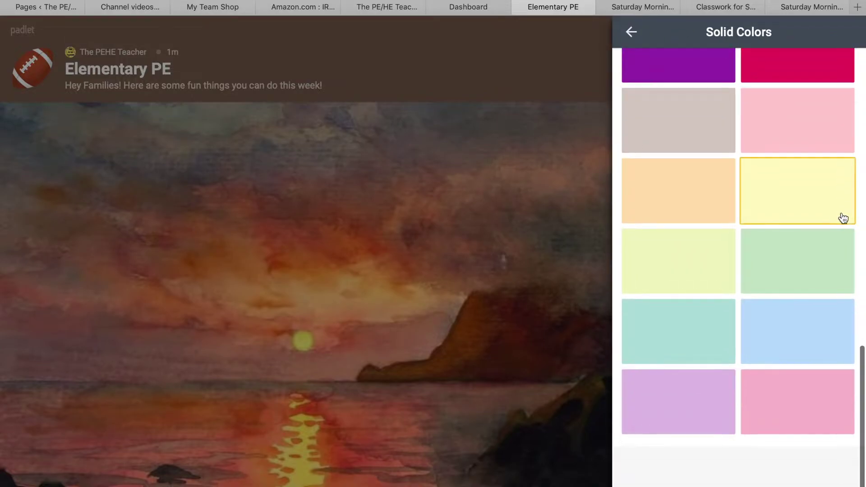
click(837, 214)
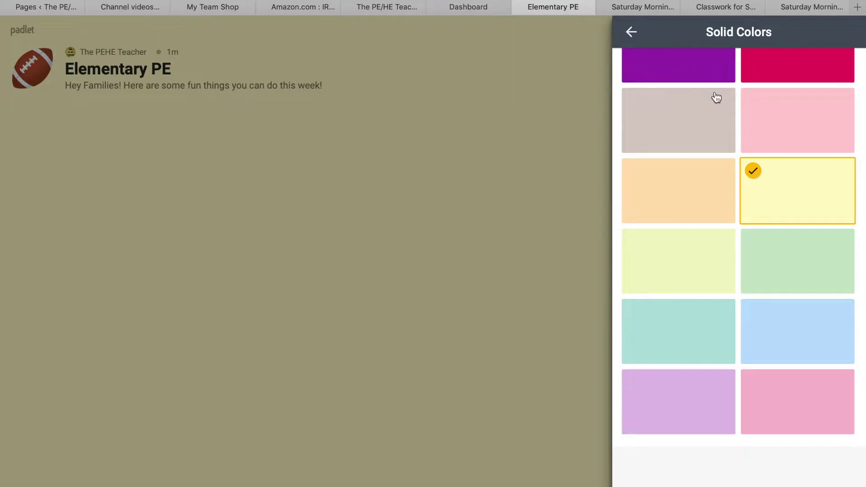
scroll(716, 96, up, 3)
scroll(733, 281, down, 2)
scroll(749, 302, down, 1)
click(770, 324)
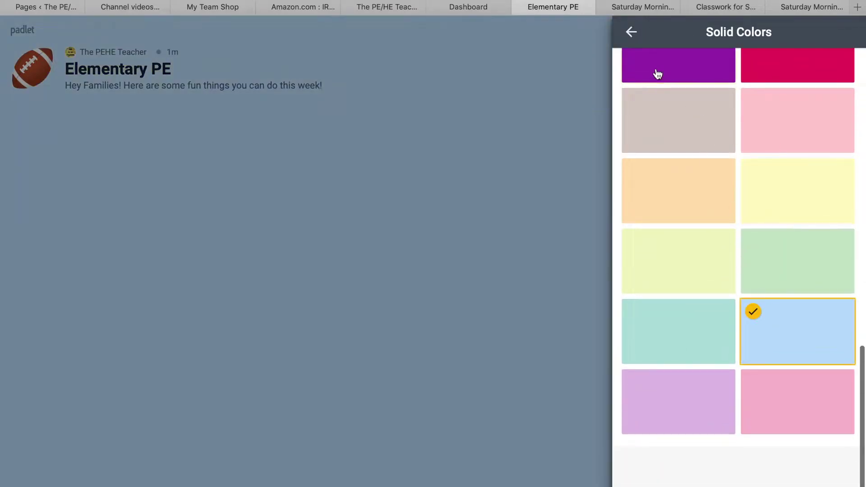
click(632, 32)
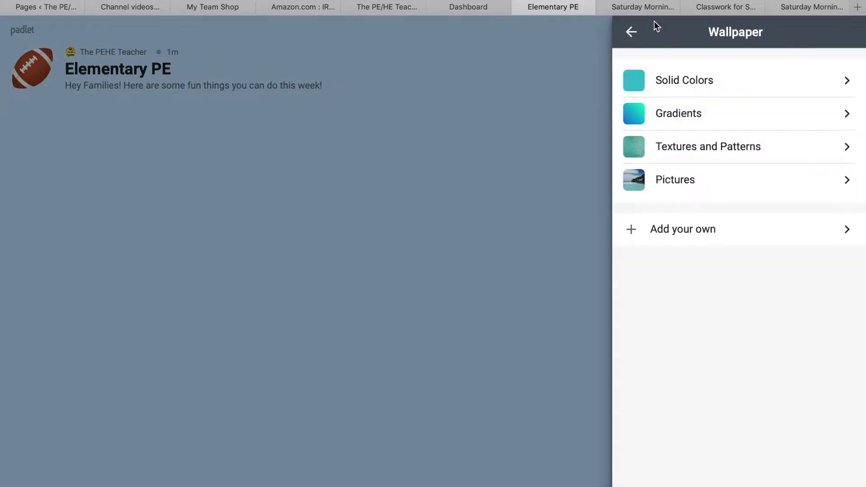
click(631, 33)
Turn on author attribution for posts, and switch the new post position to First and back to Last.
scroll(701, 318, down, 3)
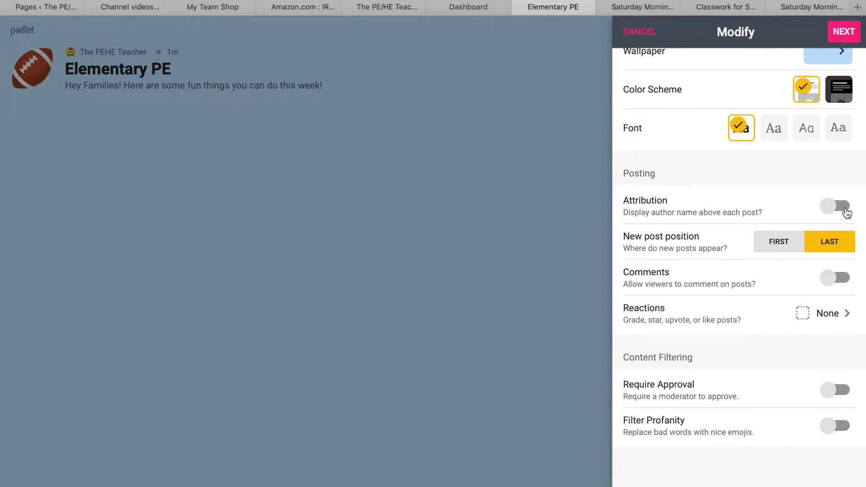
click(843, 208)
scroll(844, 211, up, 1)
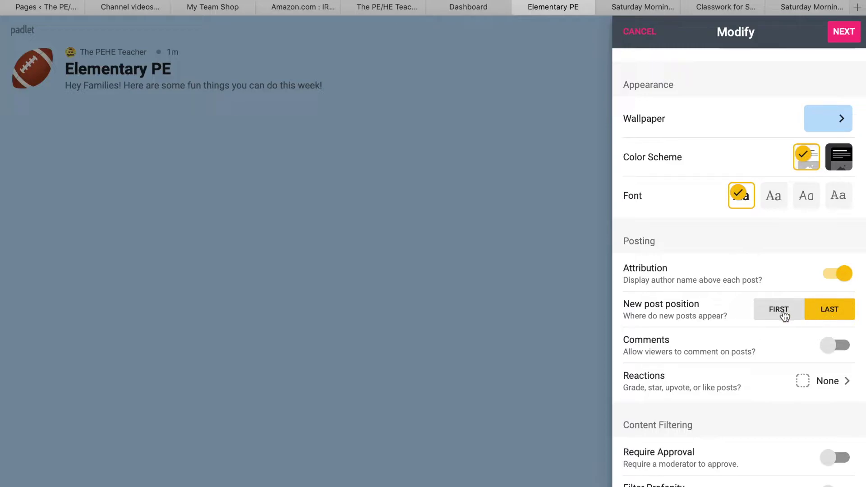
click(784, 315)
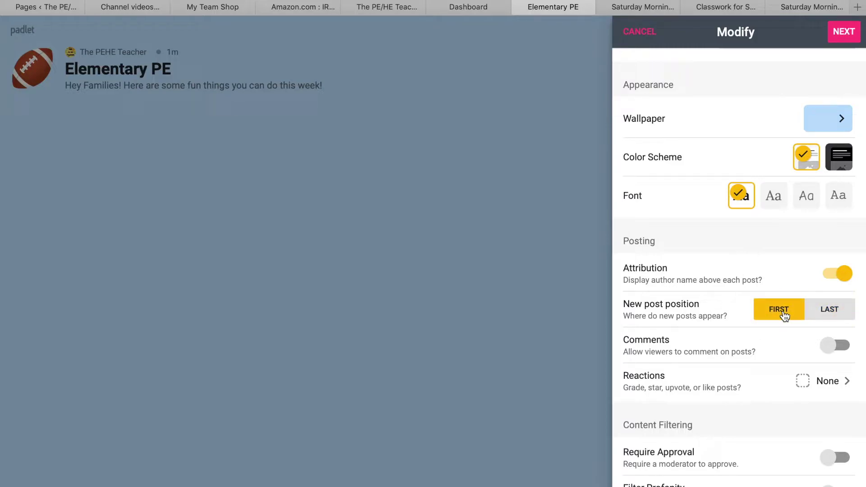
click(830, 310)
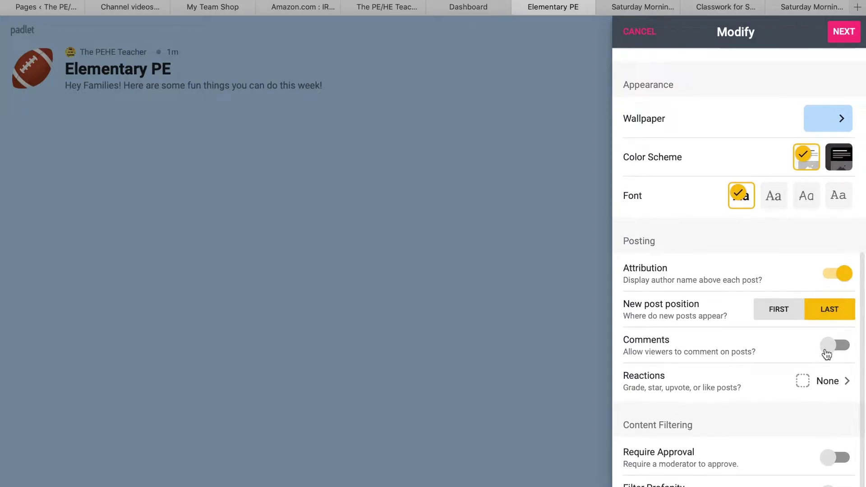
Set the reactions for posts to Like and allow viewers to comment on posts.
click(827, 380)
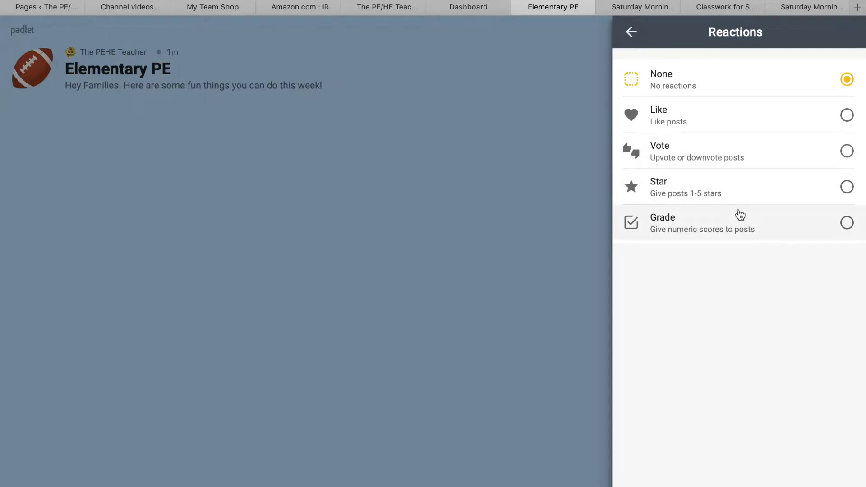
click(632, 33)
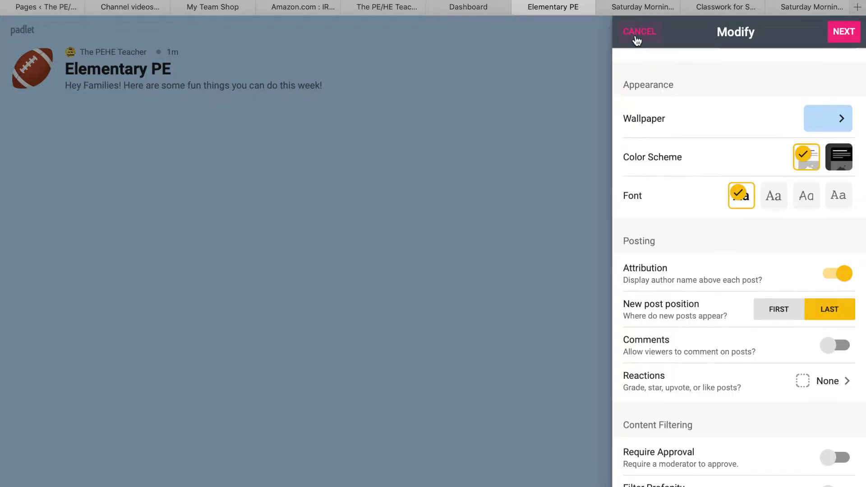
click(842, 379)
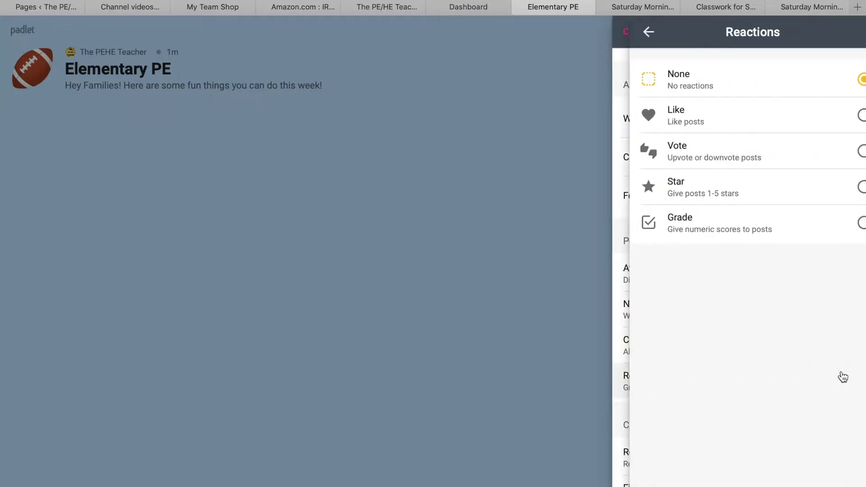
click(735, 115)
click(637, 34)
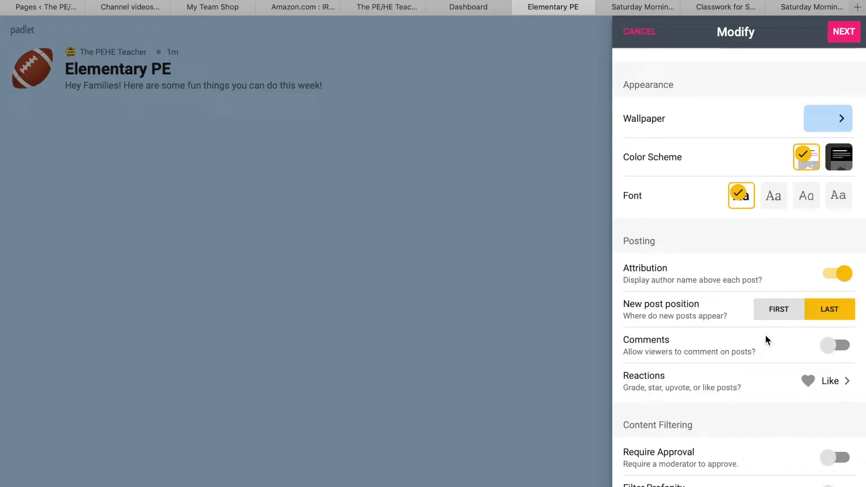
click(840, 350)
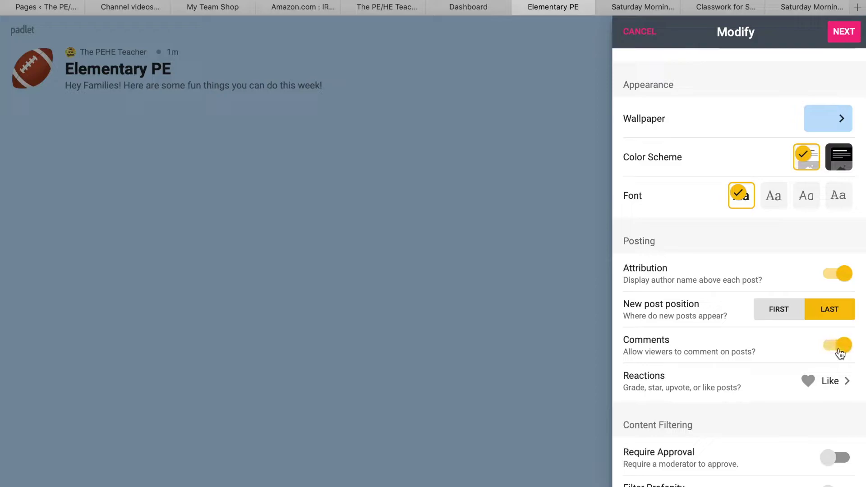
Toggle the Require Approval setting and finish the padlet setup to start posting.
click(824, 460)
click(852, 32)
click(767, 214)
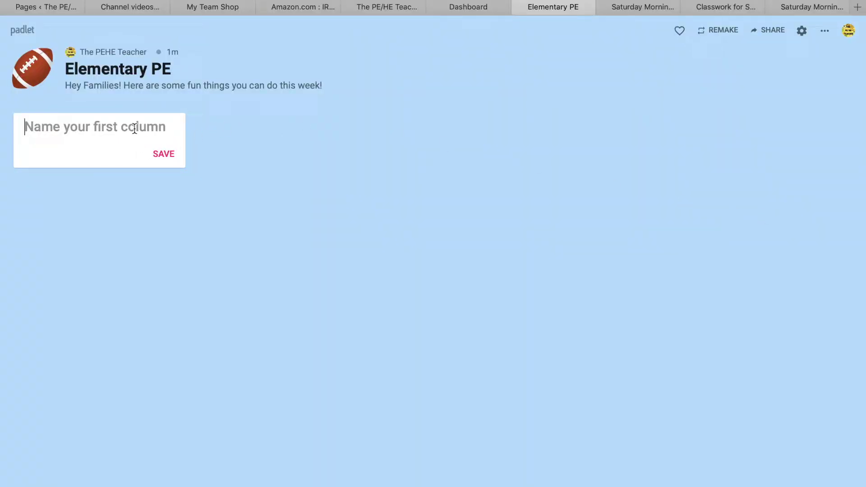
Name the first column "Monday" and add a second column named "Tuesday".
text(Monday)
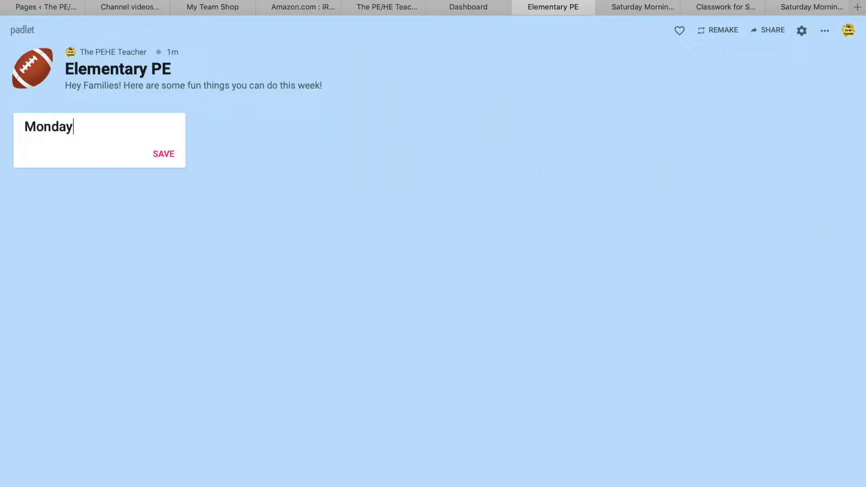
key(Return)
click(229, 126)
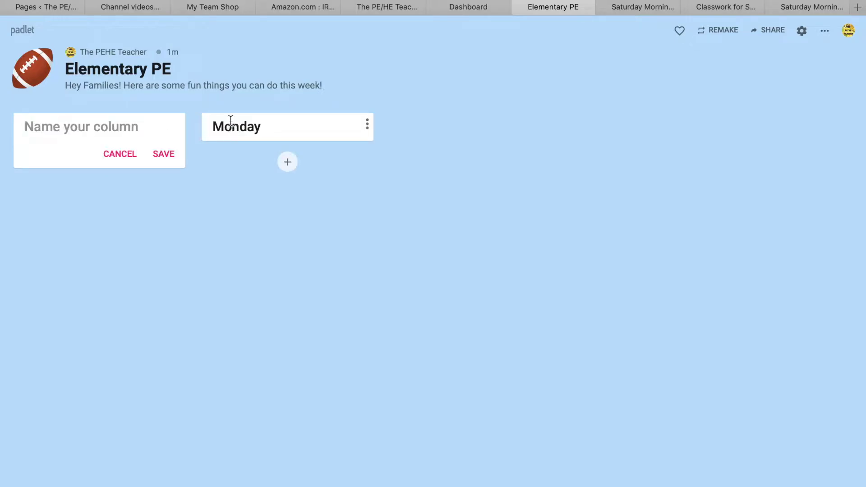
text(Tuesday)
key(Return)
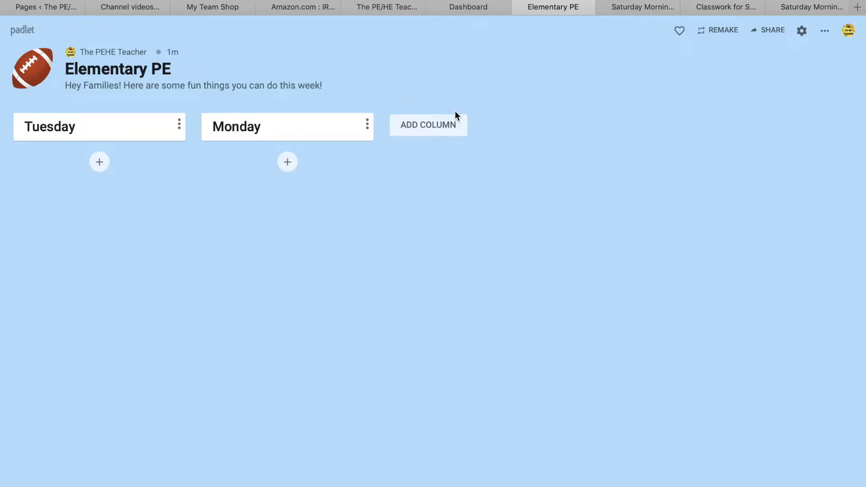
Add three more columns named "Wednesday", "Thursday" and "Friday".
click(416, 128)
text(We)
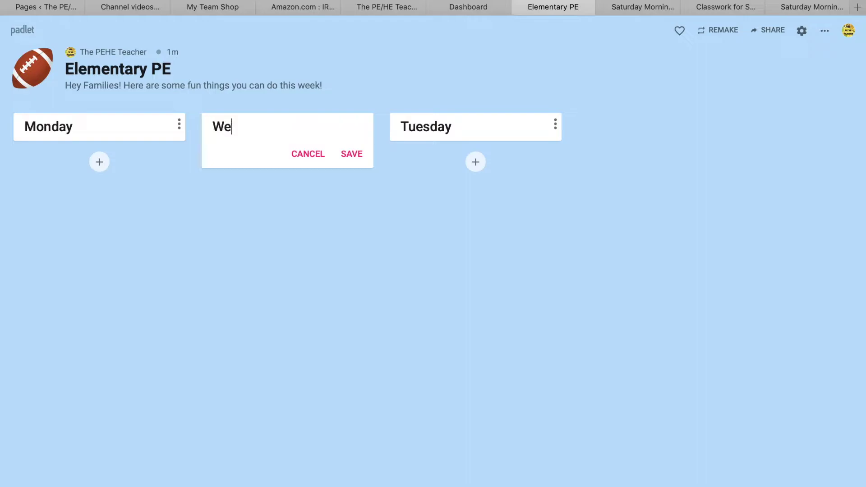
text(dnesday)
key(Return)
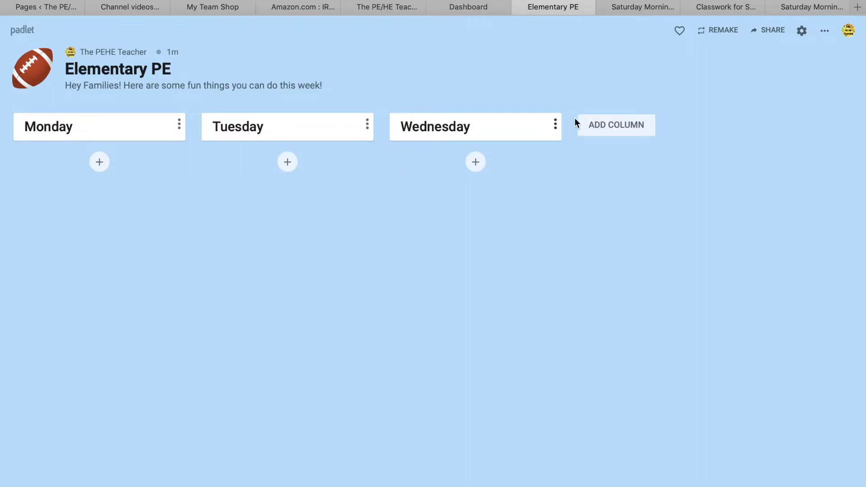
click(618, 125)
text(Thursda)
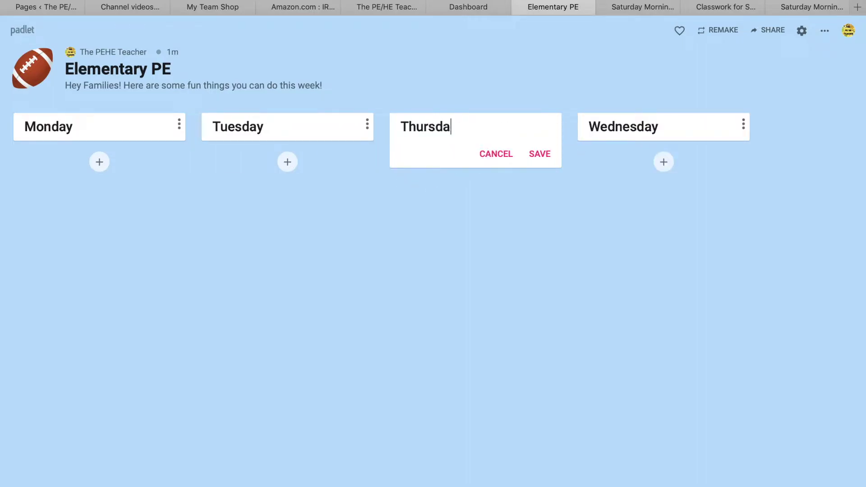
text(y)
key(Return)
click(821, 123)
text(Friday)
key(Return)
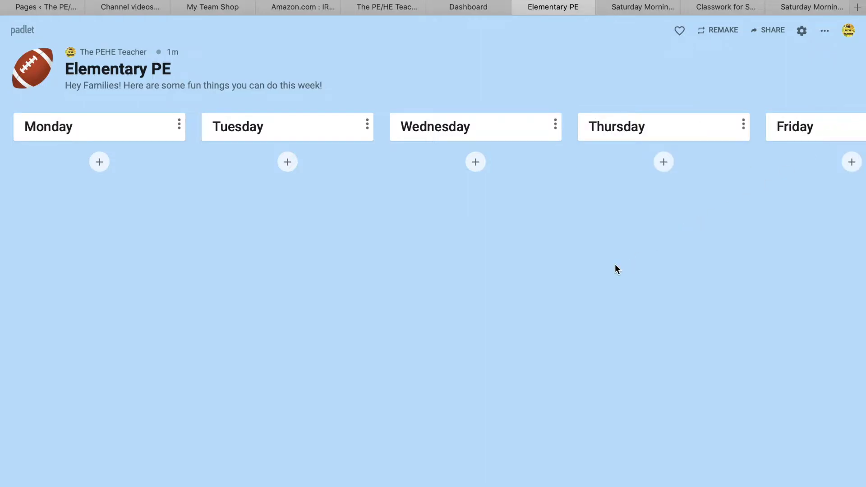
Start a post in the Monday column with the title "Google Classroom Assignment".
click(99, 162)
scroll(151, 182, left, 2)
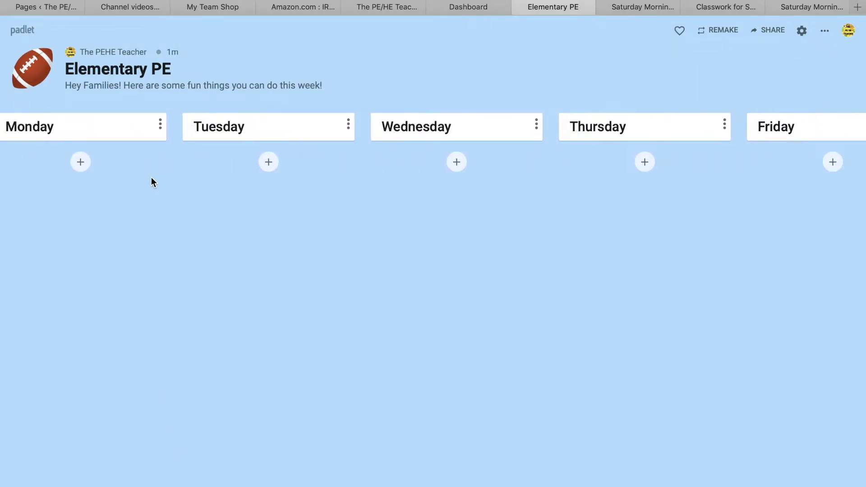
scroll(144, 182, right, 2)
click(101, 163)
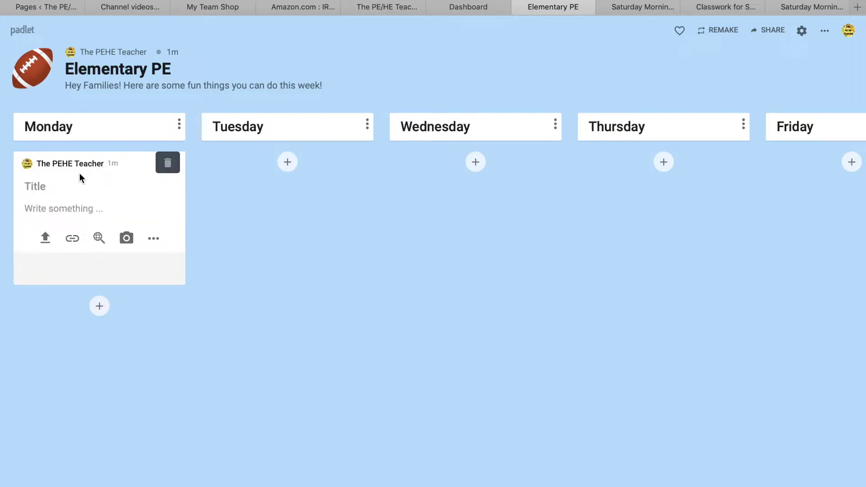
text(Google Classroo m A)
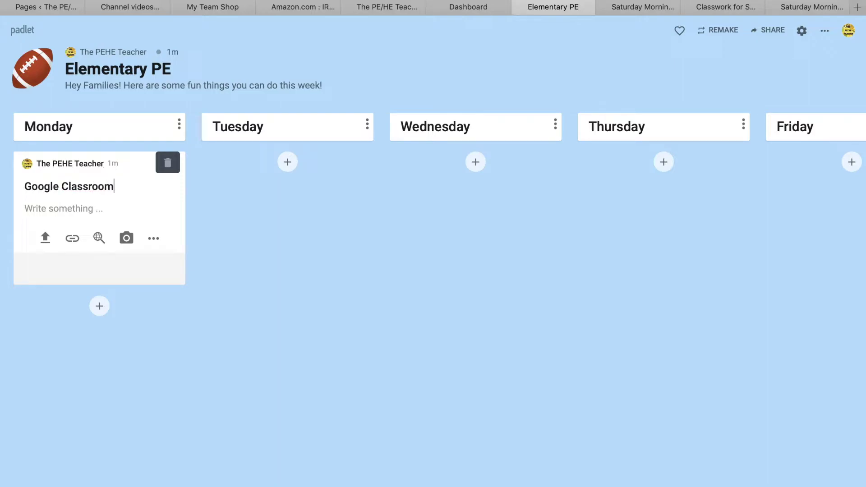
text(ssignment)
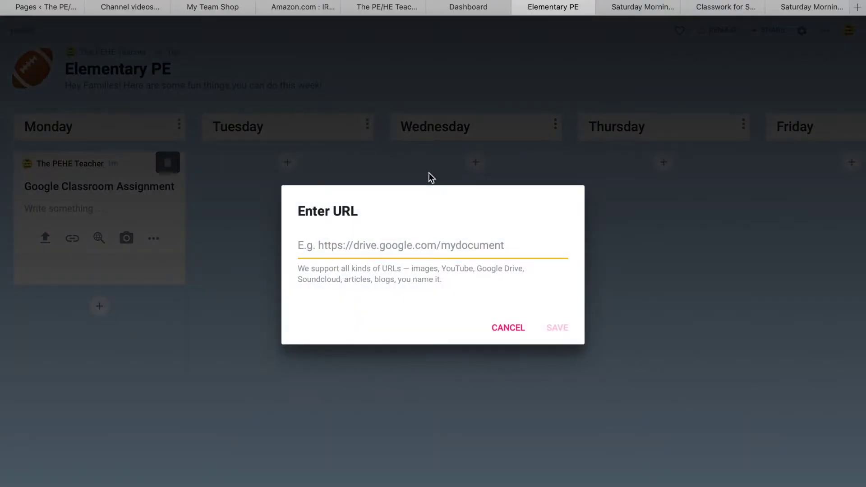
Switch to Google Classroom and copy the link of the "Sample Ideas" assignment.
click(509, 329)
click(709, 9)
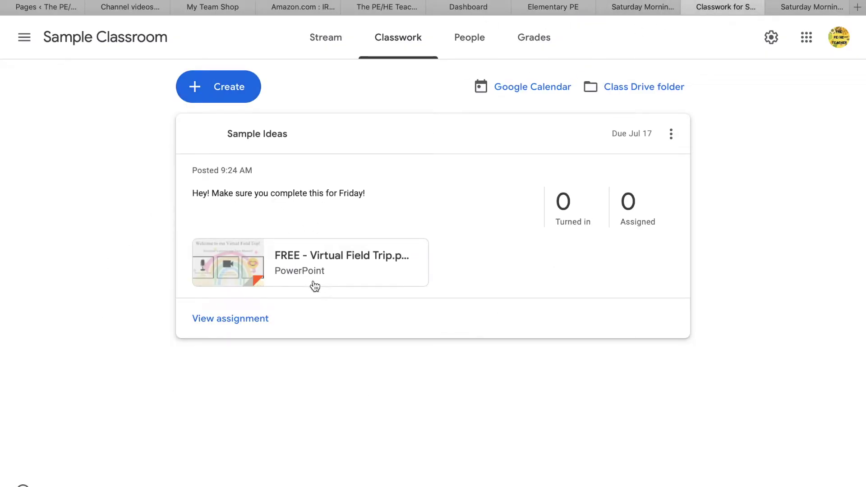
click(675, 132)
click(627, 207)
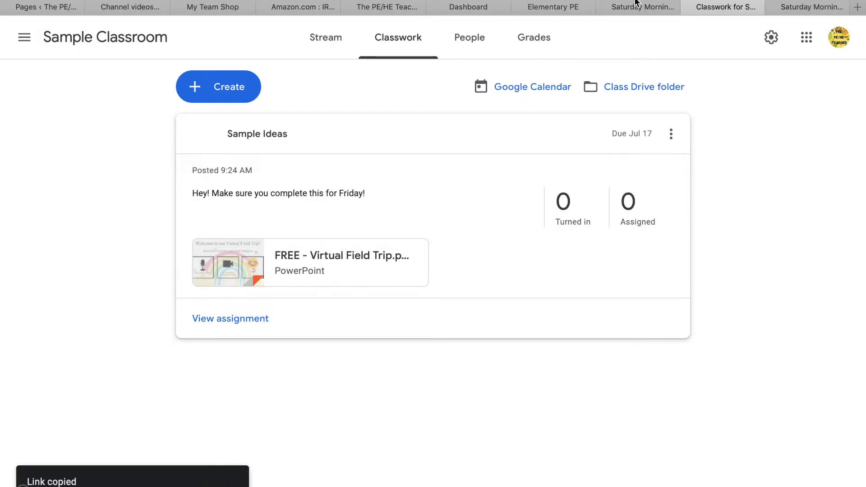
Return to the Elementary PE padlet and attach the copied assignment link to the Monday post.
click(628, 7)
click(553, 6)
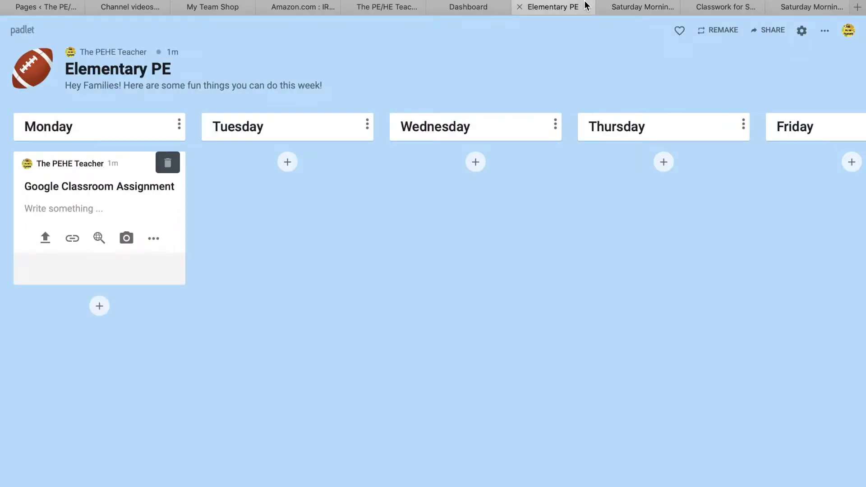
click(71, 238)
key(super+v)
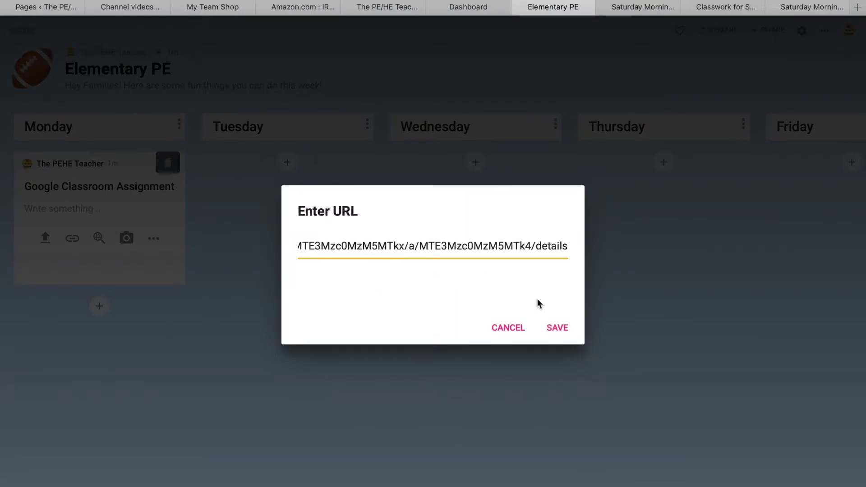
click(558, 328)
Enter the post text "Follow the link to todays assignment!" and publish the post.
click(104, 206)
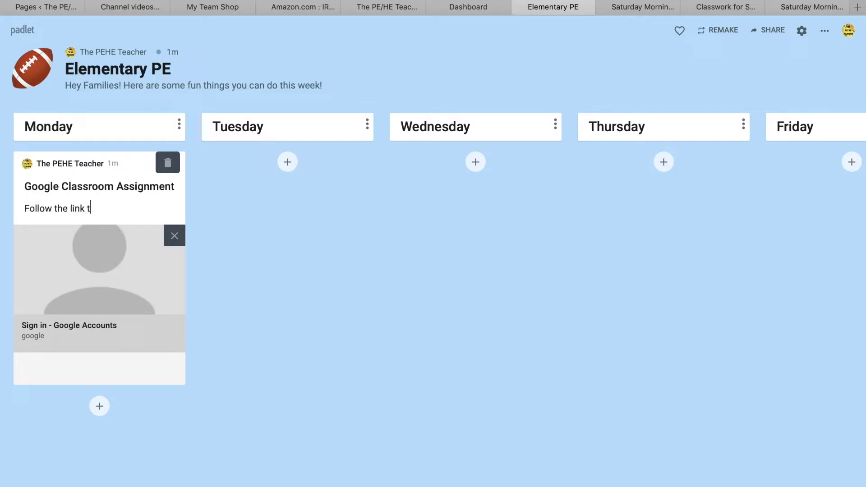
text(gnment!)
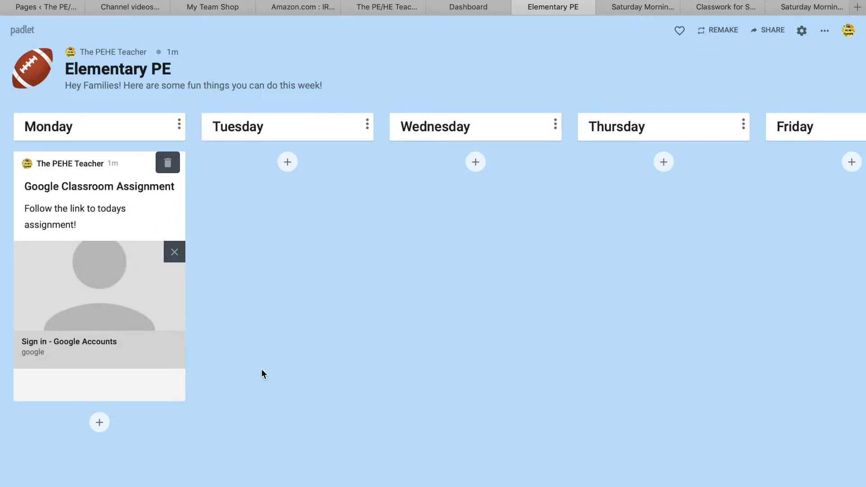
click(262, 369)
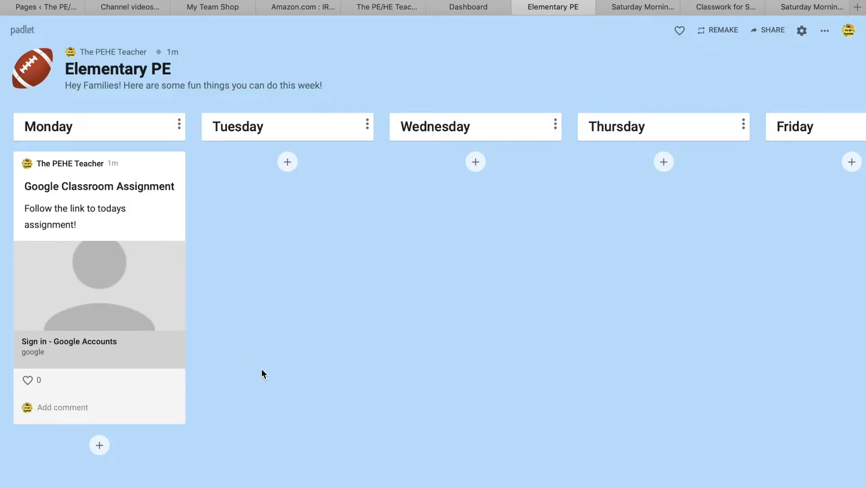
Add a second Monday post titled "Question: Why is it important for us to move our bodies?" with the text "Answer Below!".
click(104, 451)
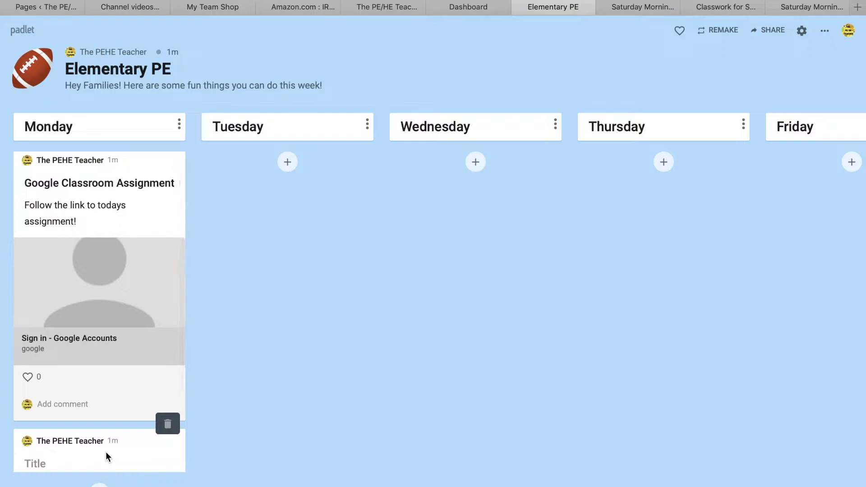
text(Question:)
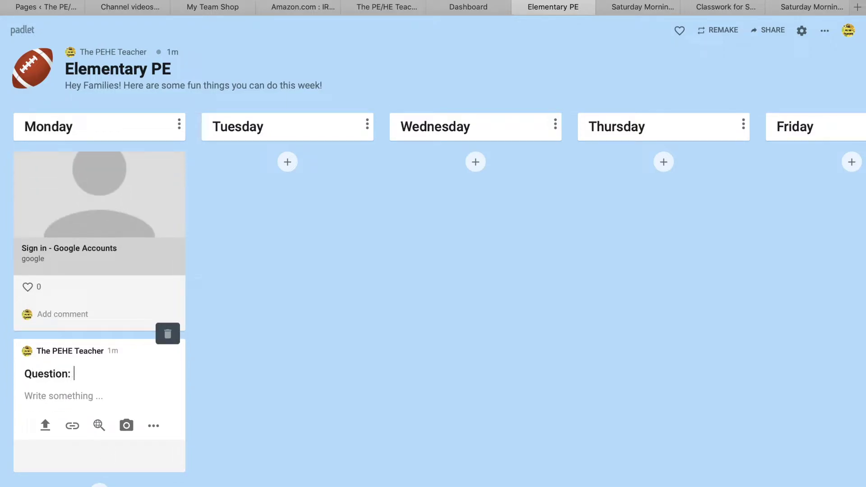
text( Why is it important for)
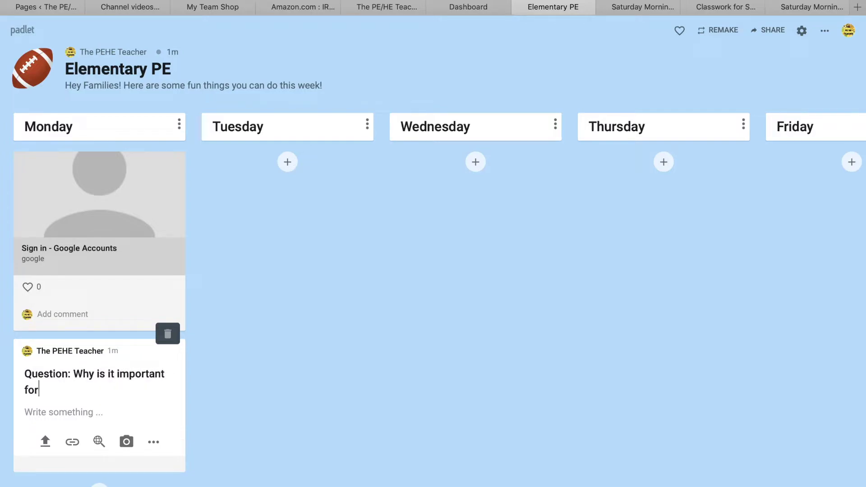
text( us to move our bodies?)
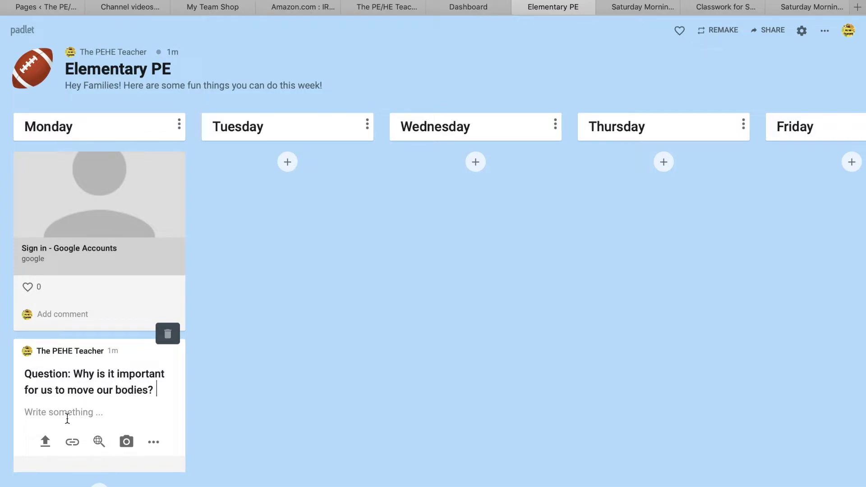
click(67, 419)
text(Answer Below!)
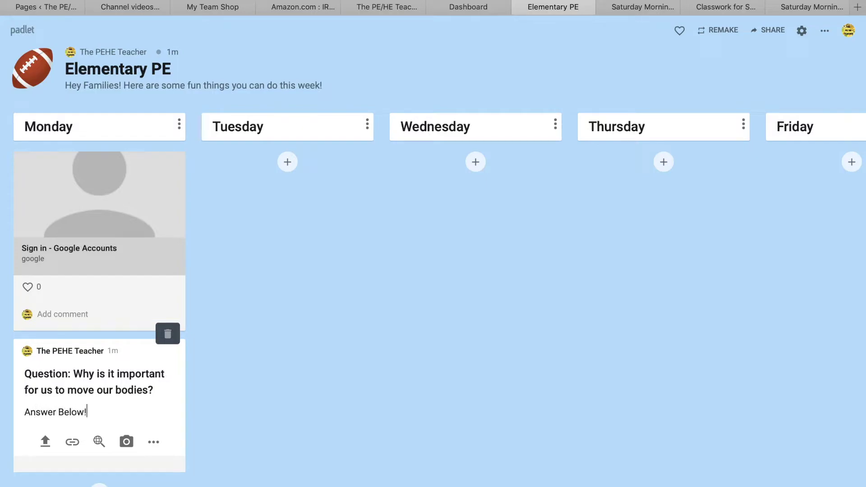
key(Return)
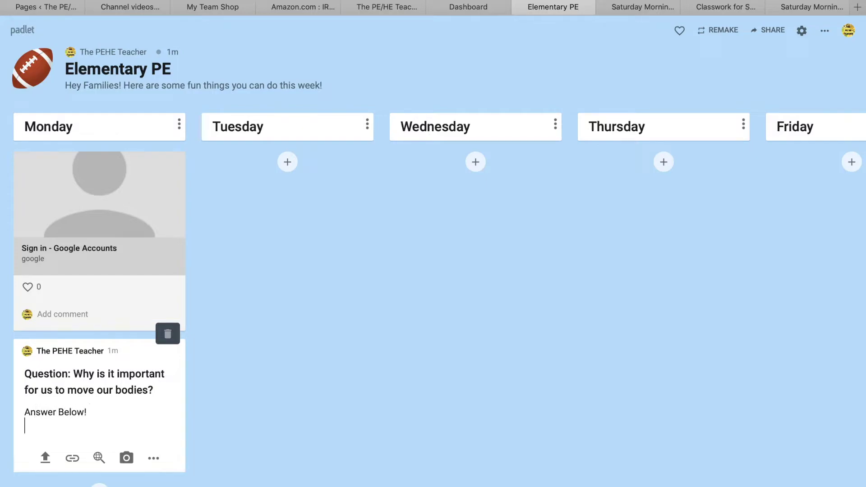
click(304, 431)
Start a third Monday post and look at its file upload and link attachment options.
click(100, 485)
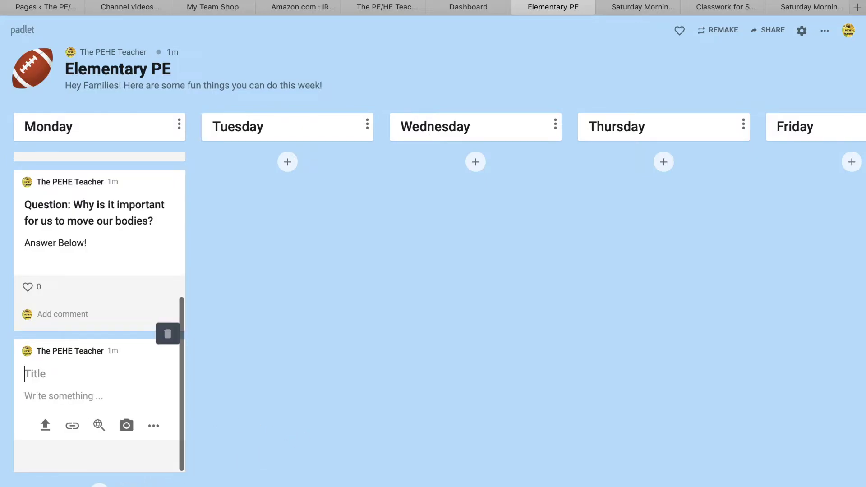
click(48, 435)
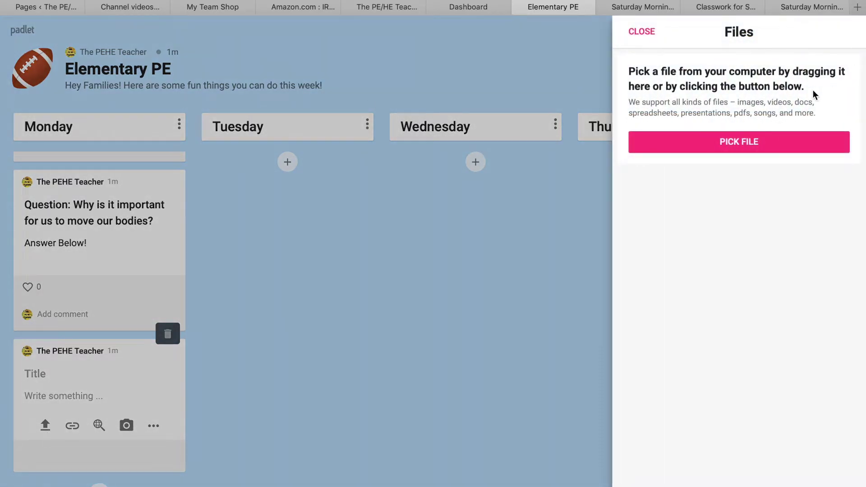
click(356, 275)
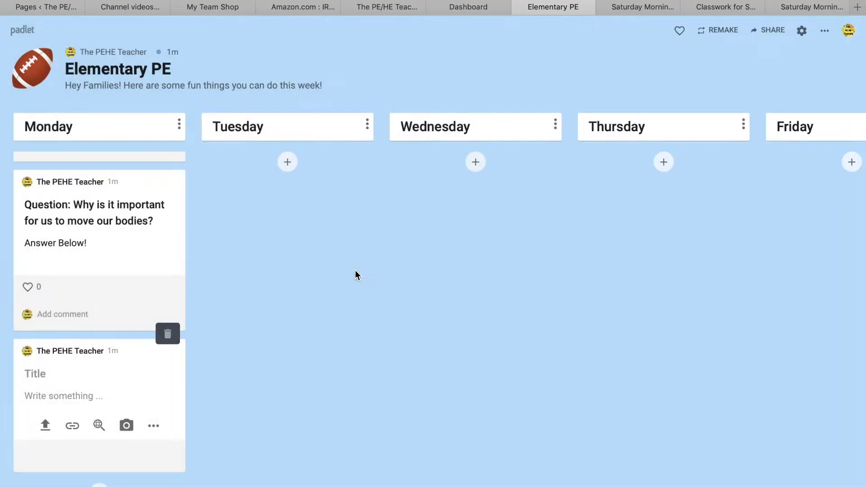
click(73, 426)
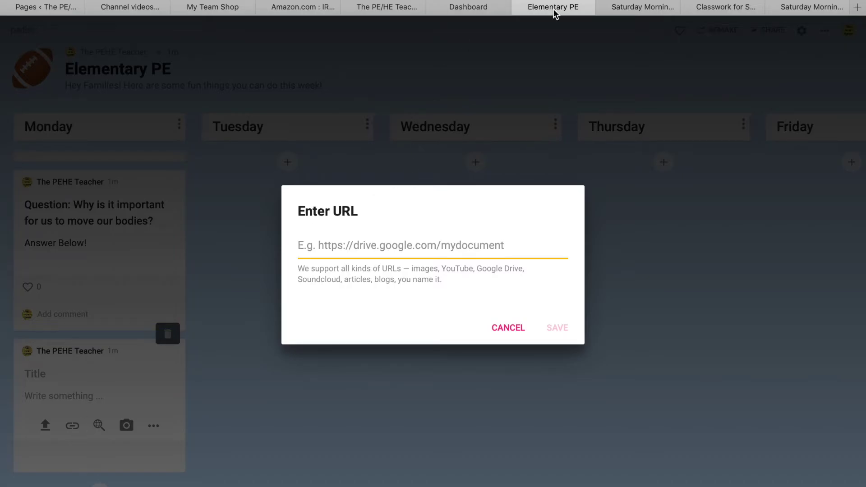
click(496, 325)
Search GIFs for "soccer" and attach the GIF of a red-shirted and a white-shirted player to the new Monday post.
click(108, 424)
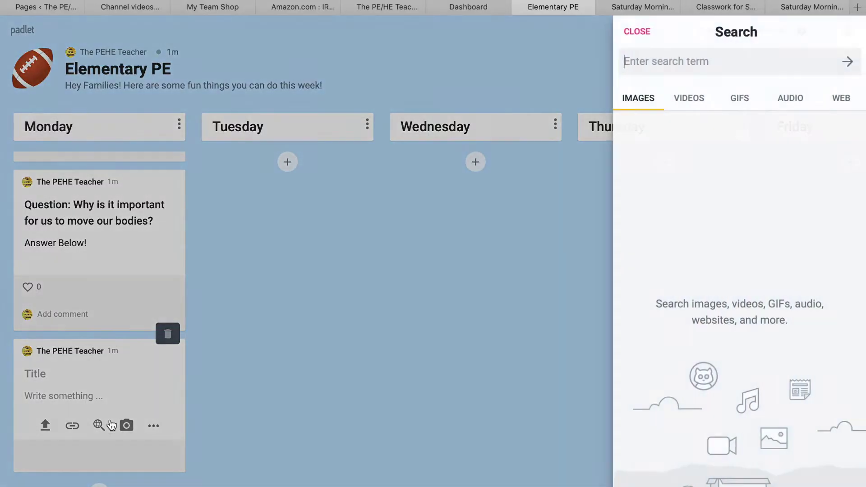
click(676, 102)
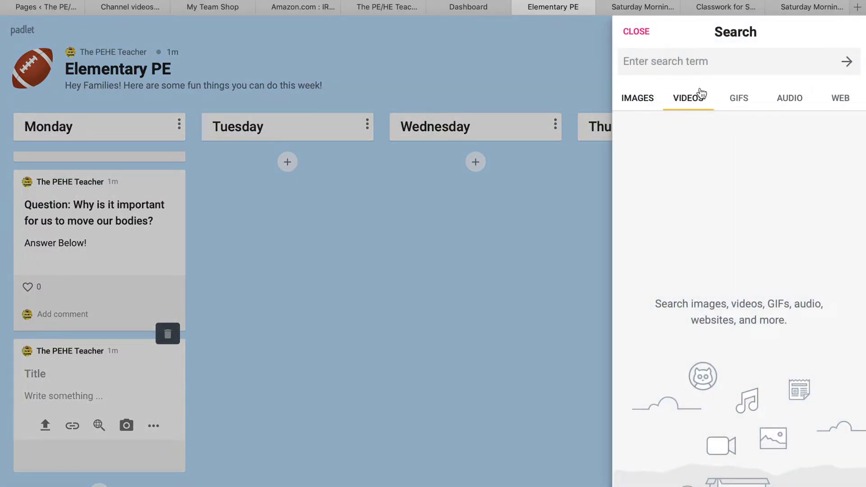
click(742, 98)
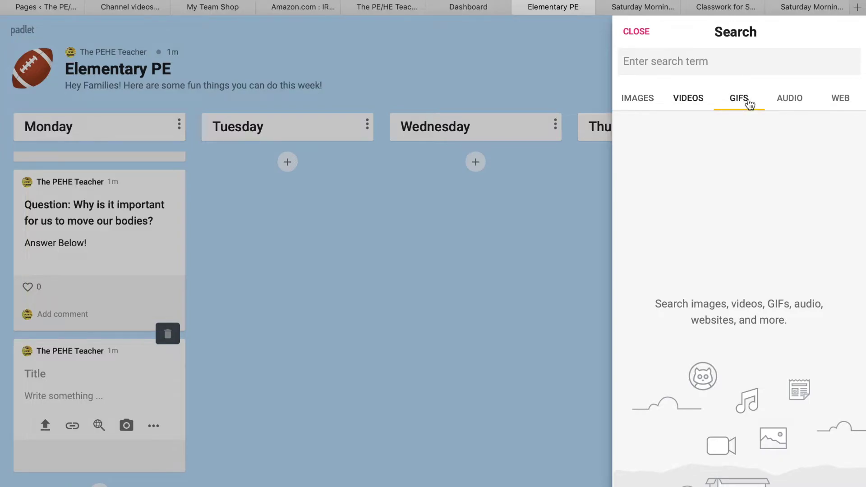
click(711, 67)
text(soccer)
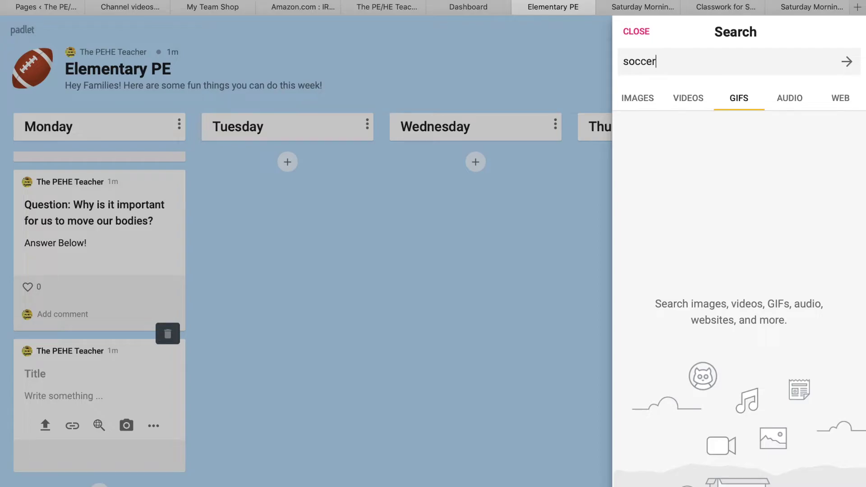
key(Return)
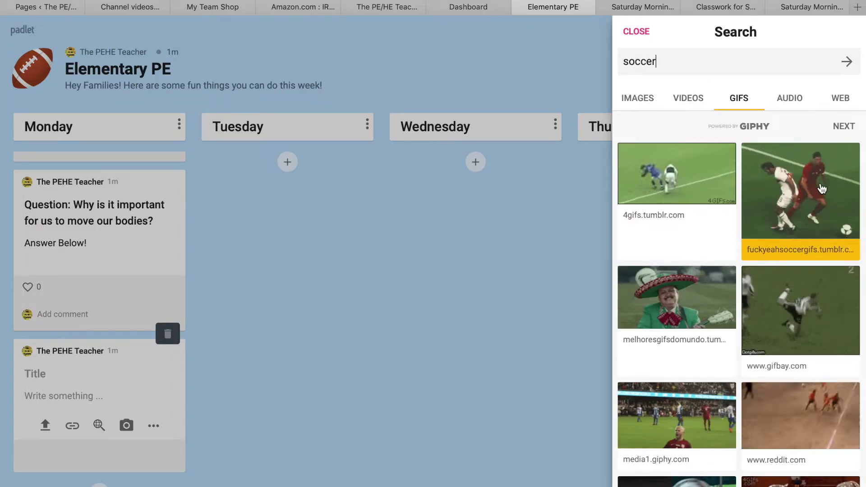
click(822, 189)
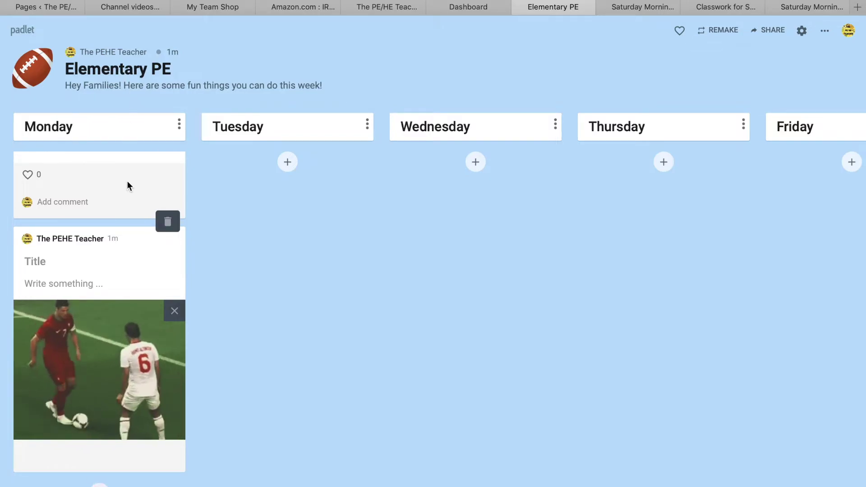
Start another Monday post, preview its camera capture with camera access allowed, and view the full list of attachment types.
scroll(127, 185, up, 10)
scroll(113, 316, down, 10)
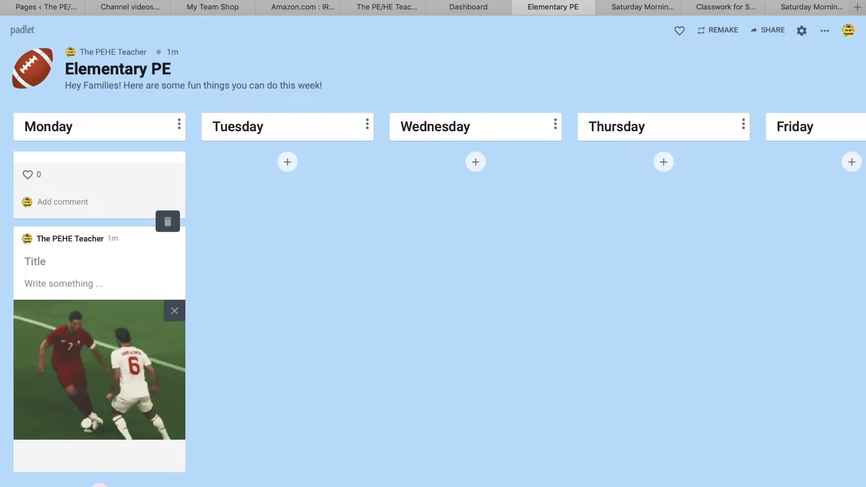
click(126, 427)
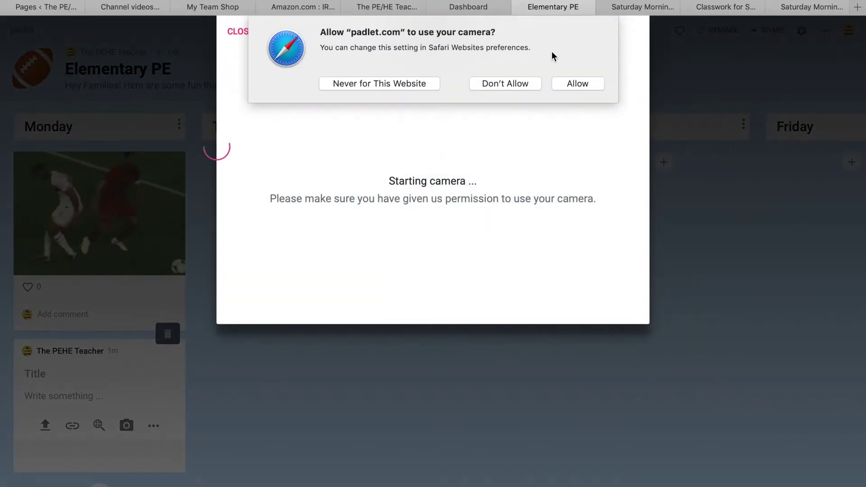
click(565, 84)
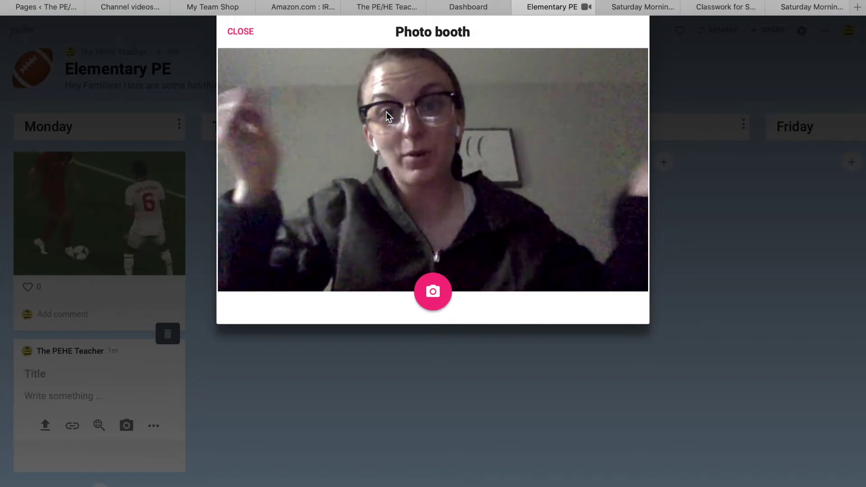
click(235, 31)
click(152, 432)
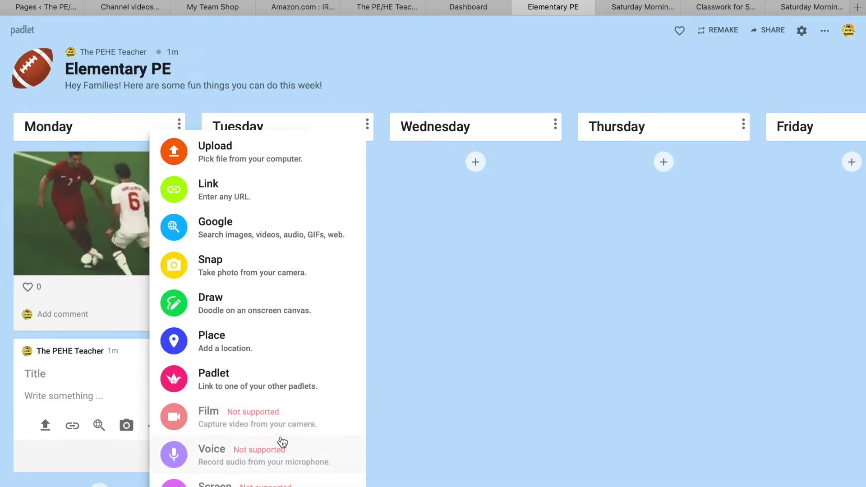
click(537, 256)
Look at the options available for the soccer GIF post in the Monday column.
scroll(89, 364, down, 5)
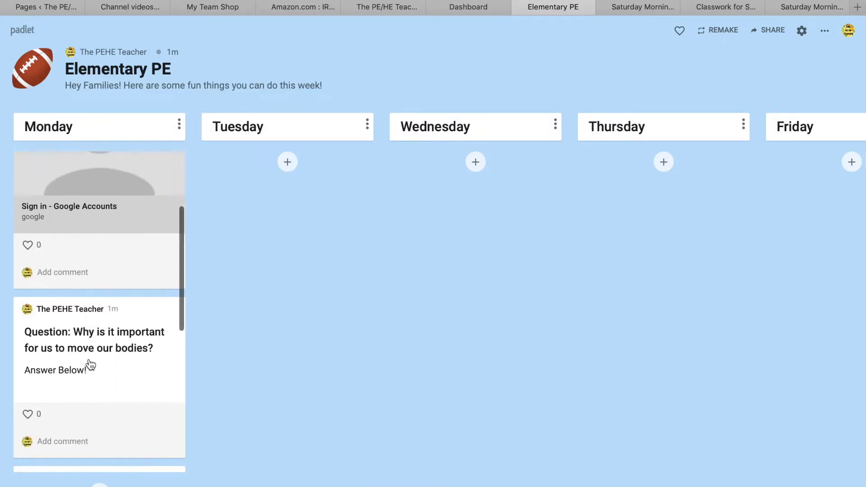
scroll(90, 364, down, 4)
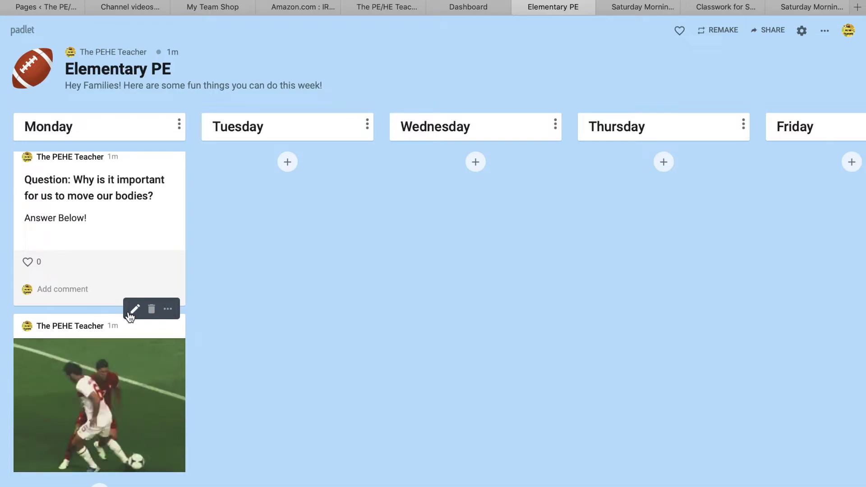
click(168, 309)
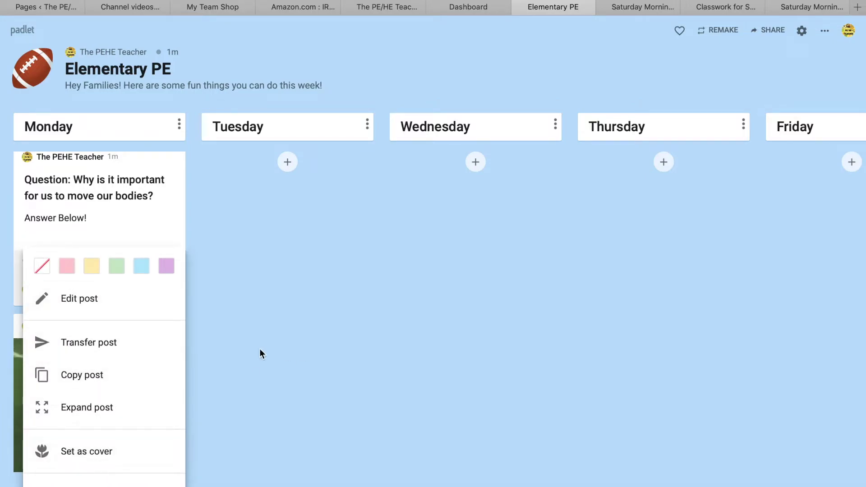
click(340, 276)
Open the assignment linked in the Google Classroom Assignment post, and return to the Elementary PE padlet.
scroll(167, 312, up, 7)
scroll(167, 312, down, 8)
scroll(167, 312, up, 5)
scroll(167, 312, down, 1)
scroll(168, 318, up, 1)
scroll(168, 318, down, 1)
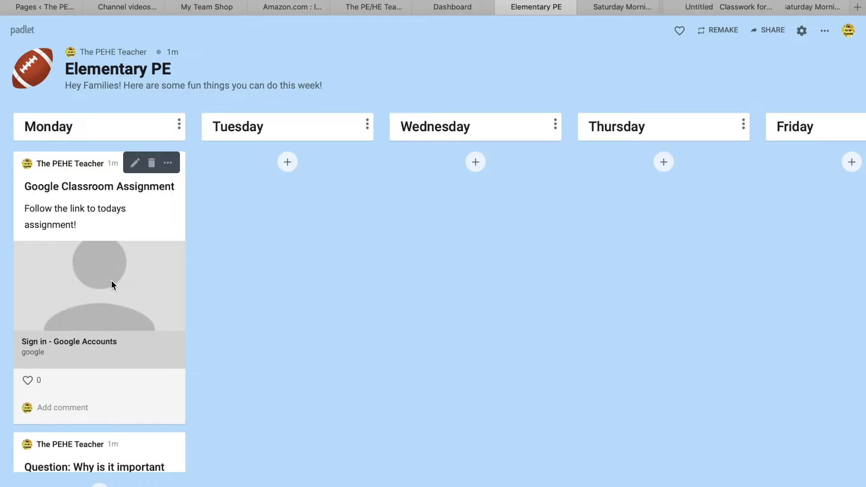
click(112, 281)
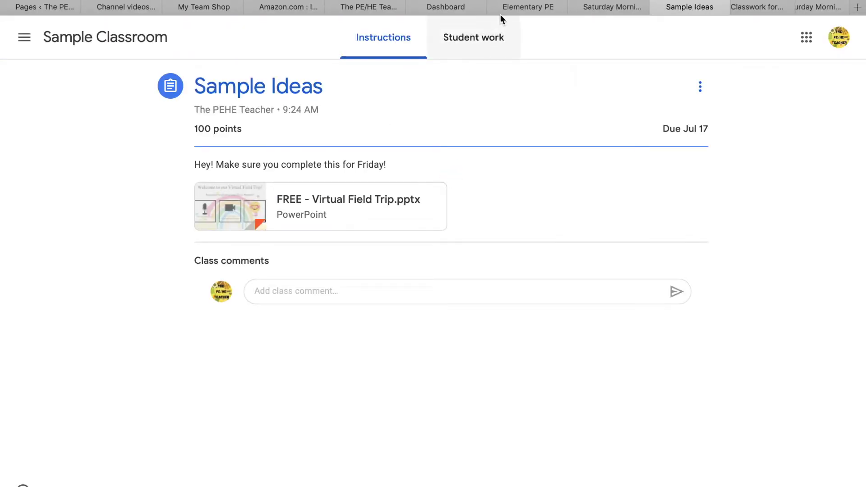
click(513, 14)
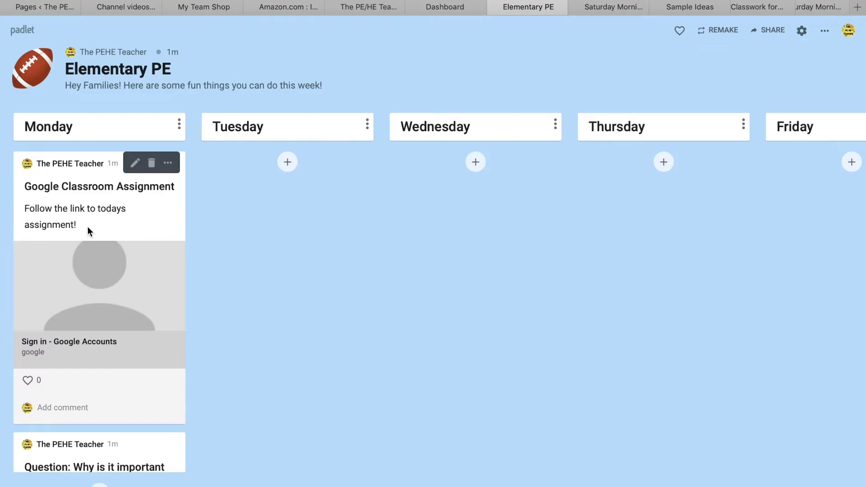
Add a Tuesday post titled "Youtube Yoga" and open its link attachment dialog.
click(289, 163)
text(You)
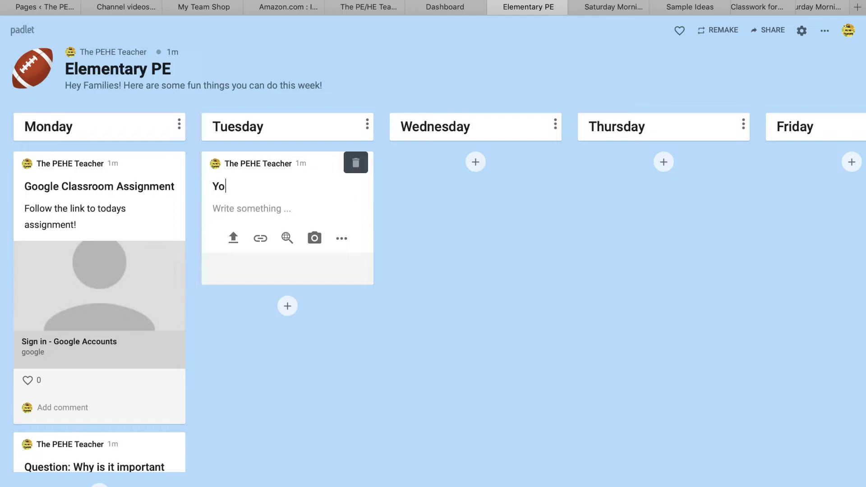
key(BackSpace)
text(tube Yoga)
click(258, 239)
Switch to YouTube and copy the link of the "Saturday Morning Yoga | Frozen world" video.
click(601, 6)
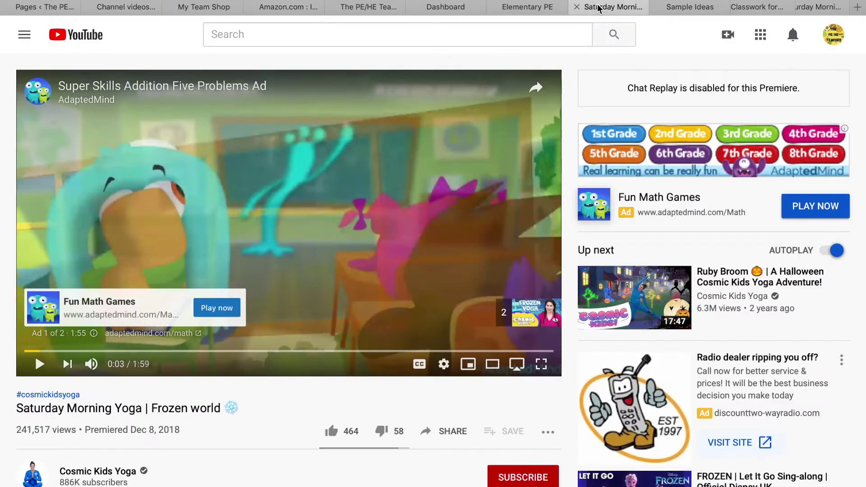
scroll(107, 453, down, 3)
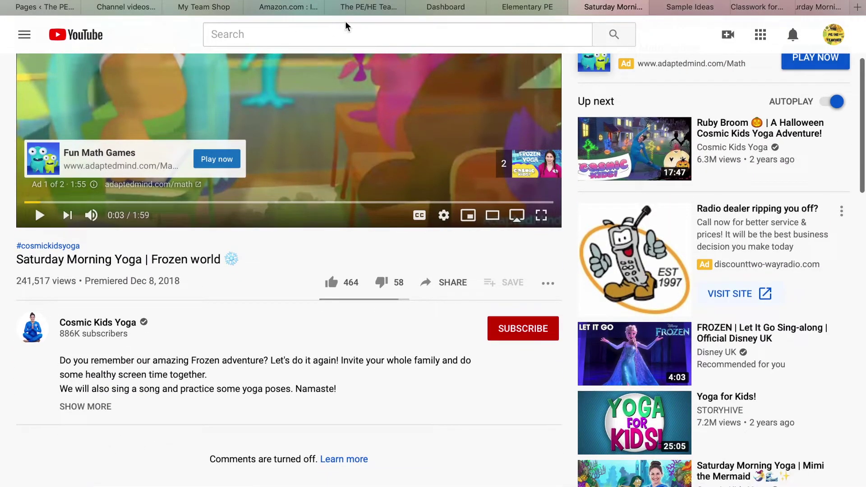
key(super+l)
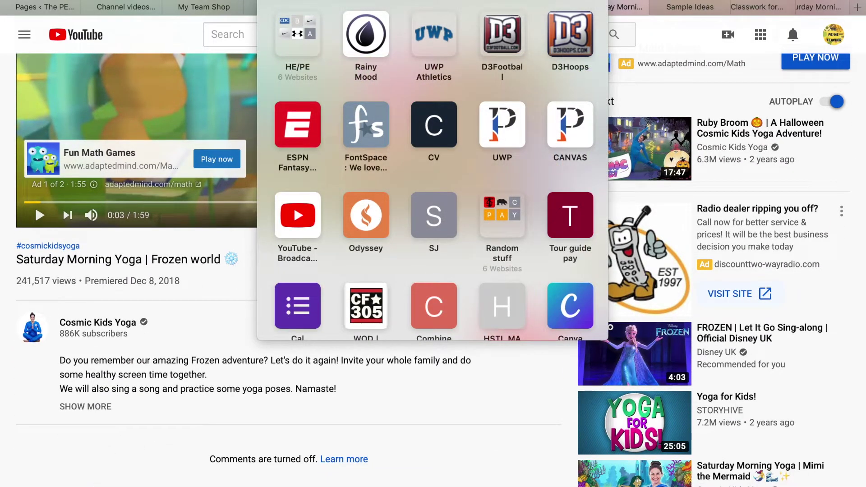
click(498, 418)
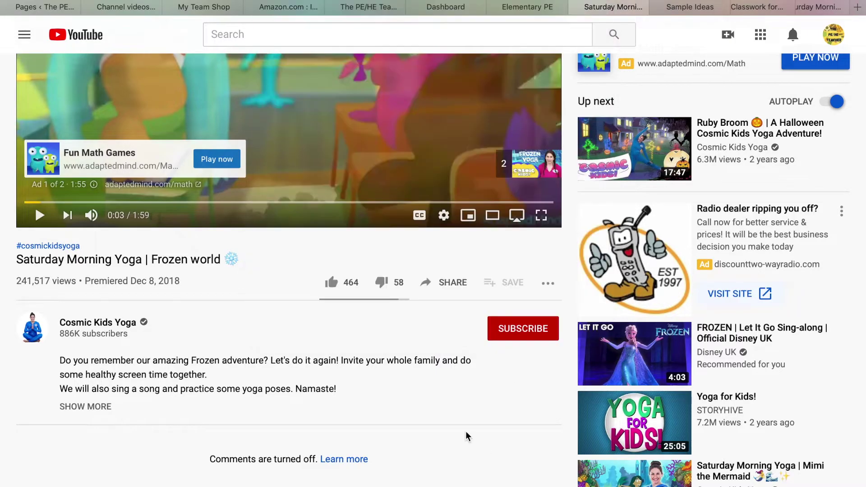
Return to the Elementary PE padlet, attach the copied video link to the Youtube Yoga post, and publish it with the text "Do this yoga to".
click(516, 7)
click(471, 7)
click(539, 7)
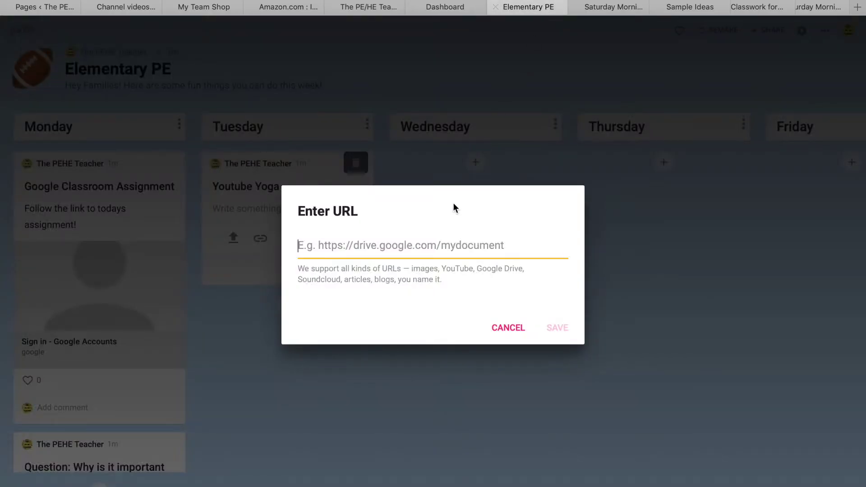
text(https://www.youtube.com/watch?v=3mSWl2zLB2g)
click(558, 330)
click(286, 215)
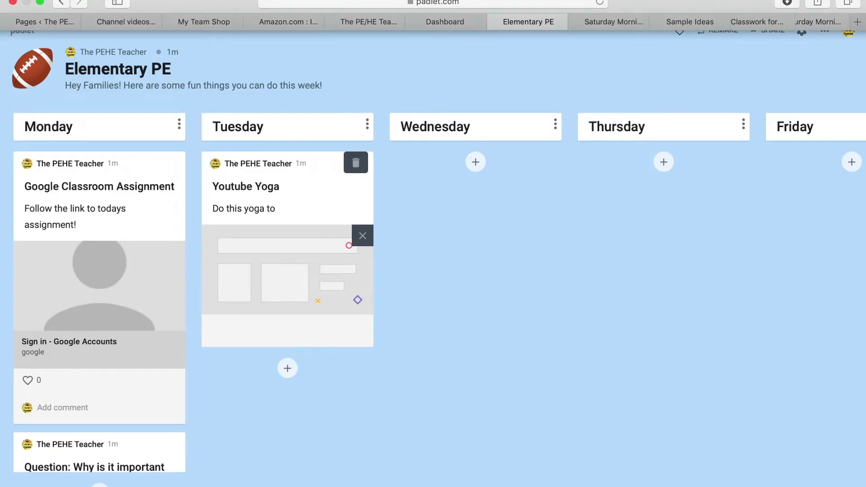
click(476, 85)
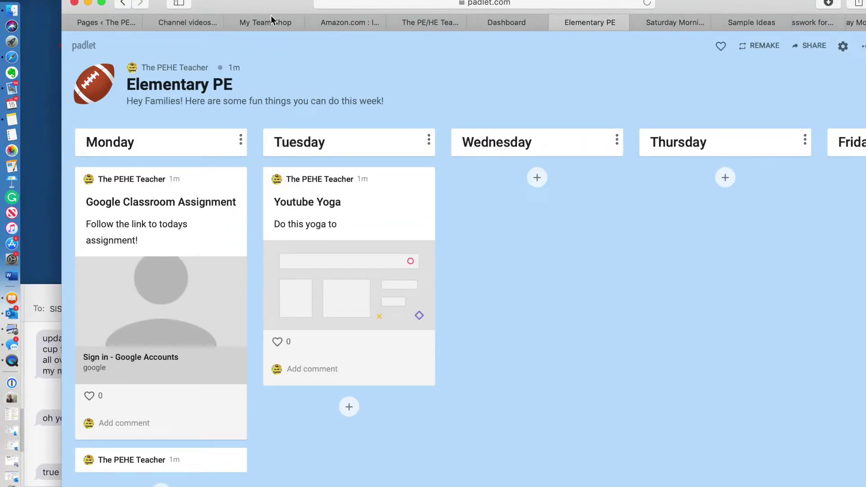
Post a comment greeting the teacher by name on the Youtube Yoga post.
scroll(112, 315, down, 5)
scroll(113, 315, up, 5)
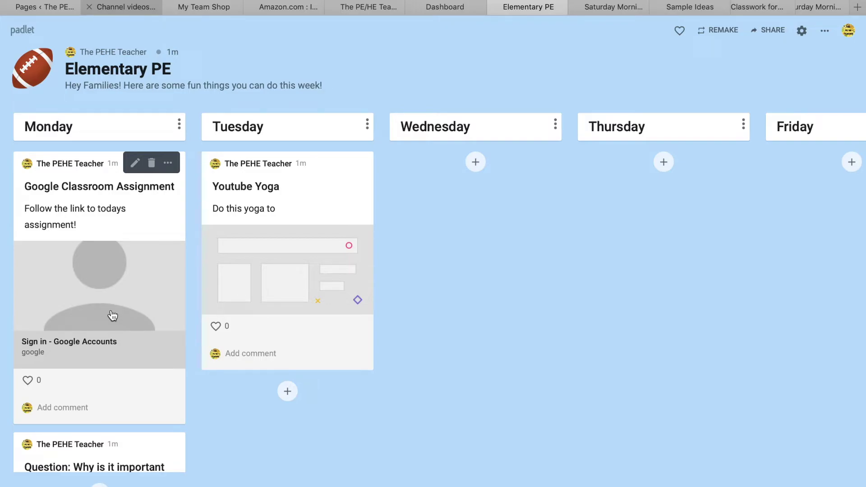
scroll(112, 309, down, 3)
scroll(112, 308, right, 1)
scroll(112, 309, up, 3)
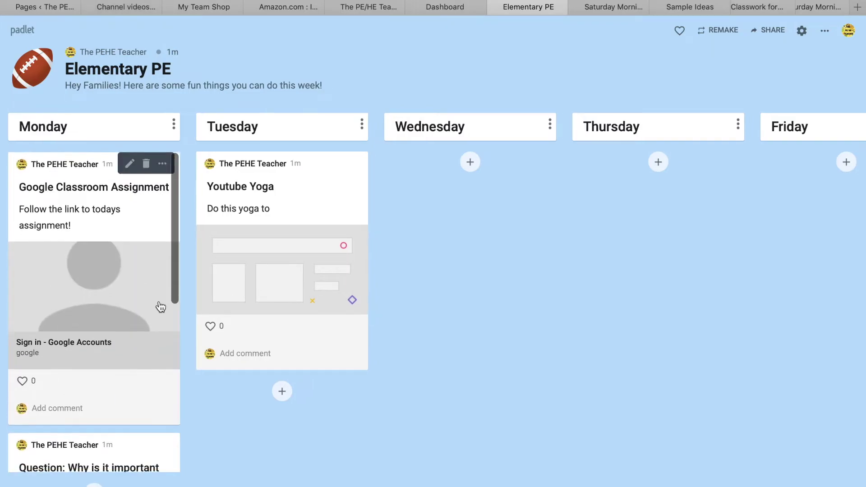
click(239, 357)
text(Hi Miss. Allen!)
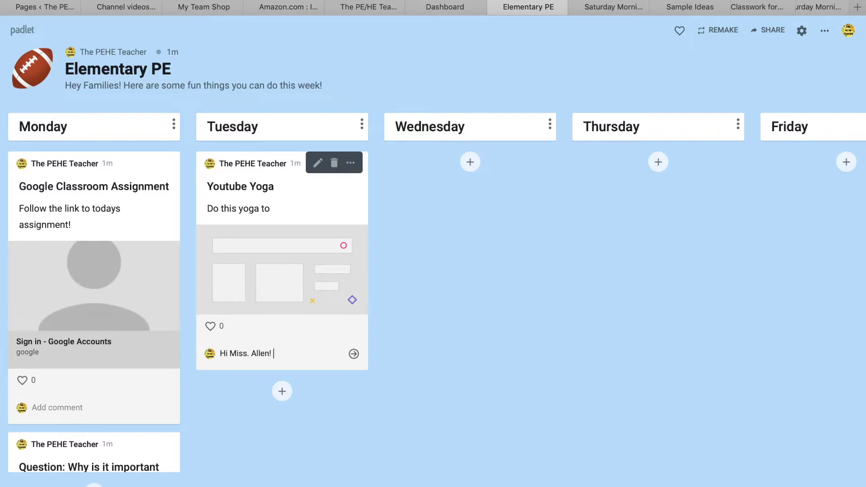
key(Return)
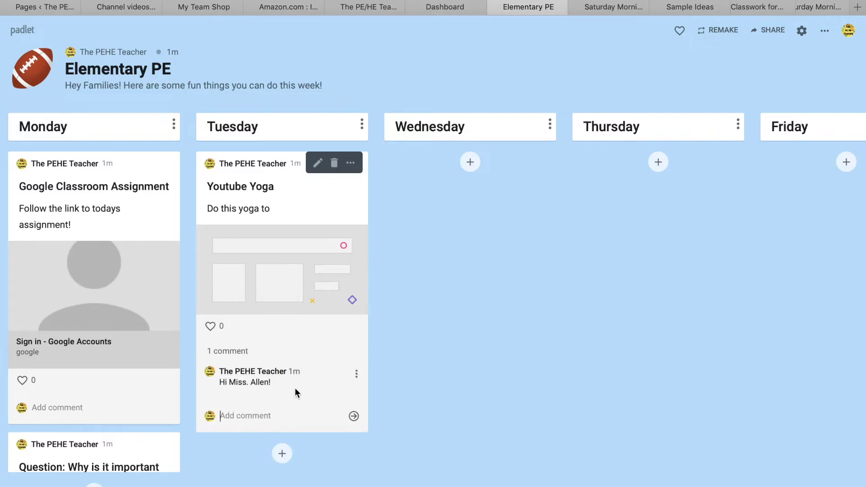
Look over the weekday columns and open the padlet's sharing options.
scroll(285, 383, right, 3)
scroll(285, 383, left, 3)
scroll(285, 382, right, 10)
scroll(285, 382, left, 10)
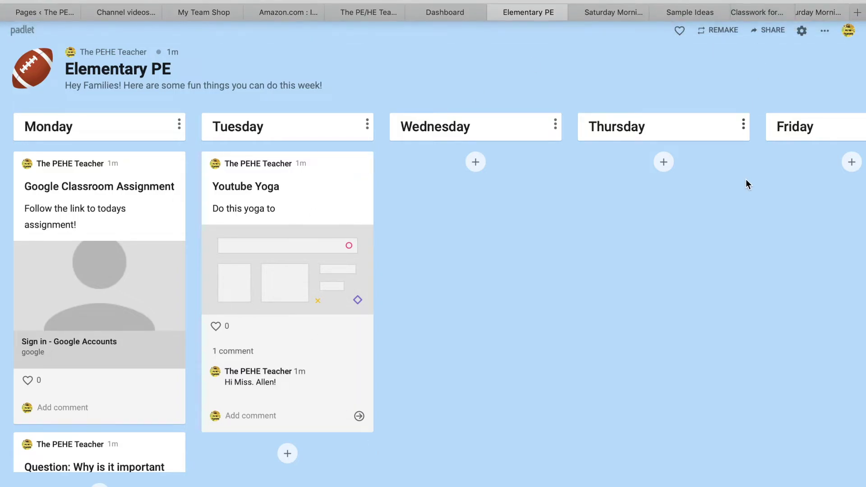
scroll(451, 196, right, 5)
scroll(451, 196, left, 5)
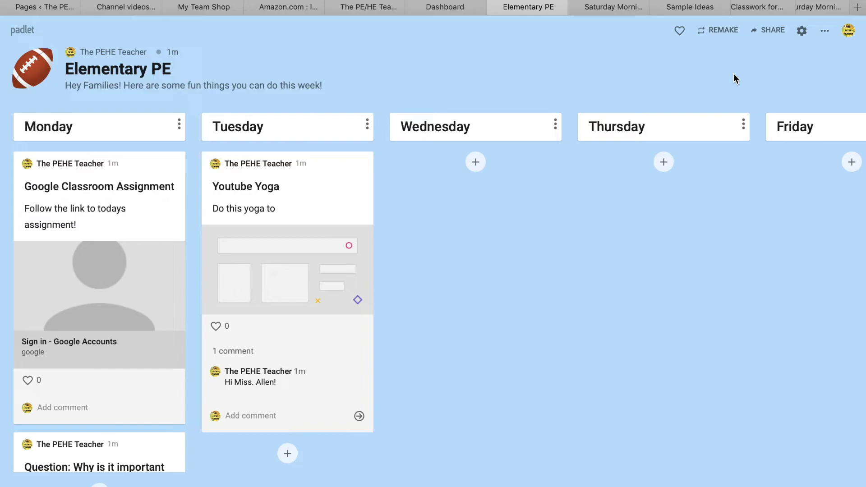
click(773, 30)
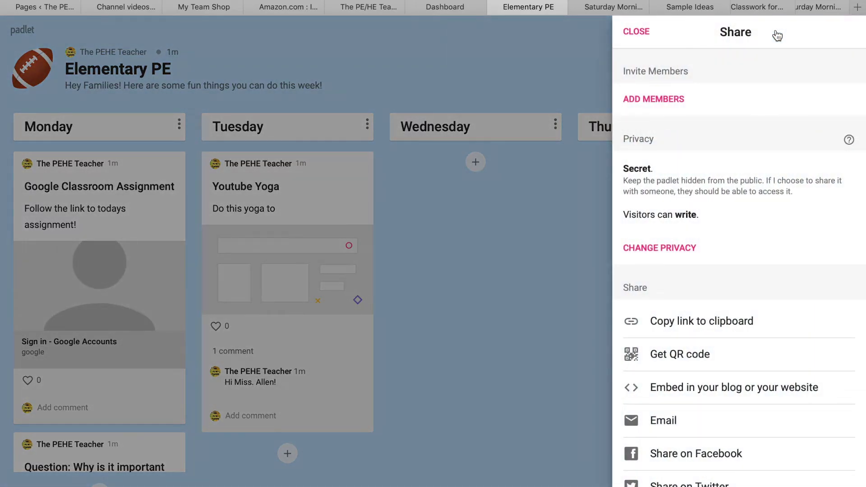
Look through the padlet's share and export options and display its QR code.
scroll(682, 162, down, 1)
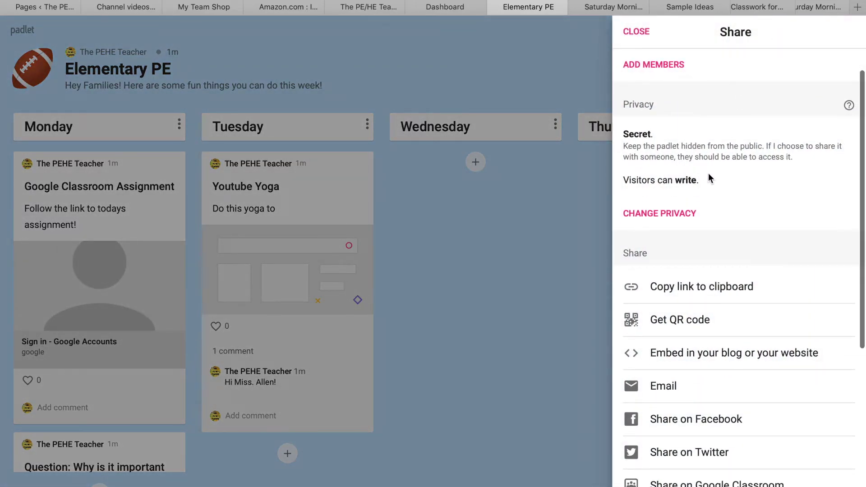
scroll(705, 170, down, 5)
scroll(731, 135, up, 1)
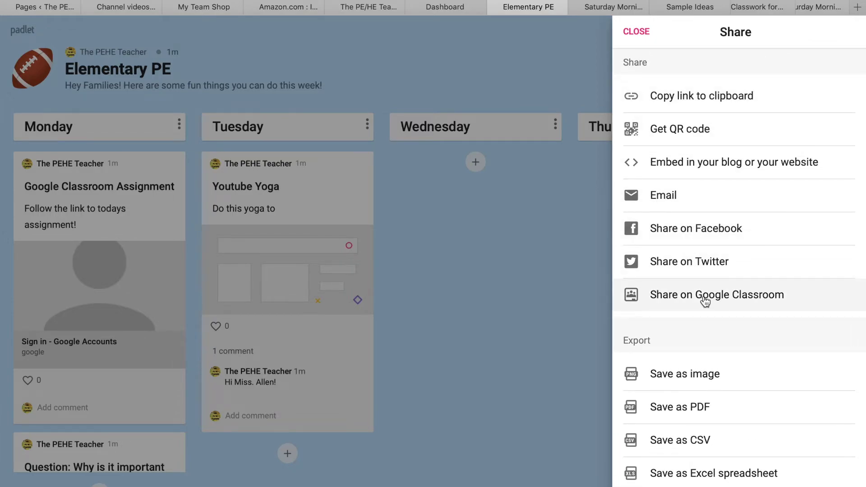
scroll(705, 302, down, 3)
scroll(659, 326, up, 4)
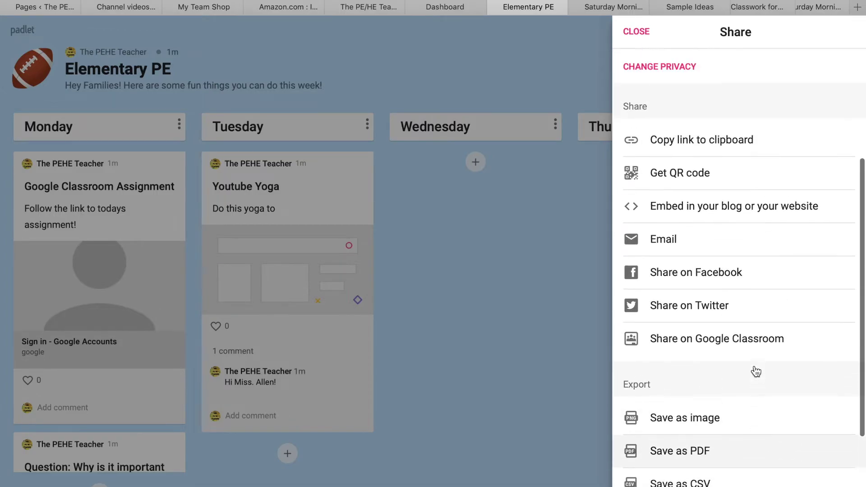
scroll(731, 325, up, 1)
click(708, 205)
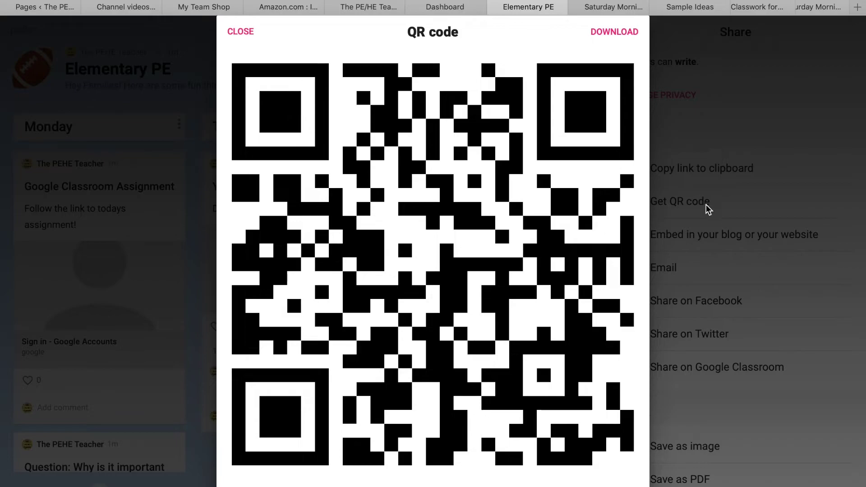
click(750, 121)
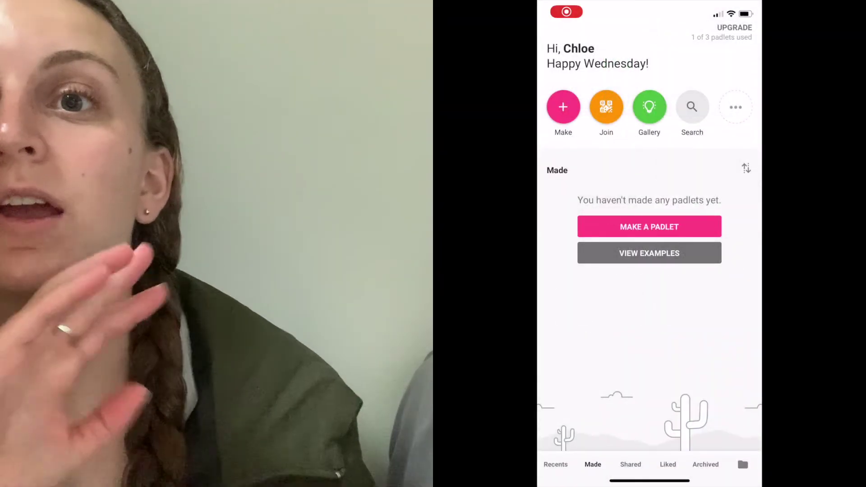
Switch to the Padlet mobile app and join the Elementary PE padlet by scanning its QR code, allowing microphone access.
click(607, 107)
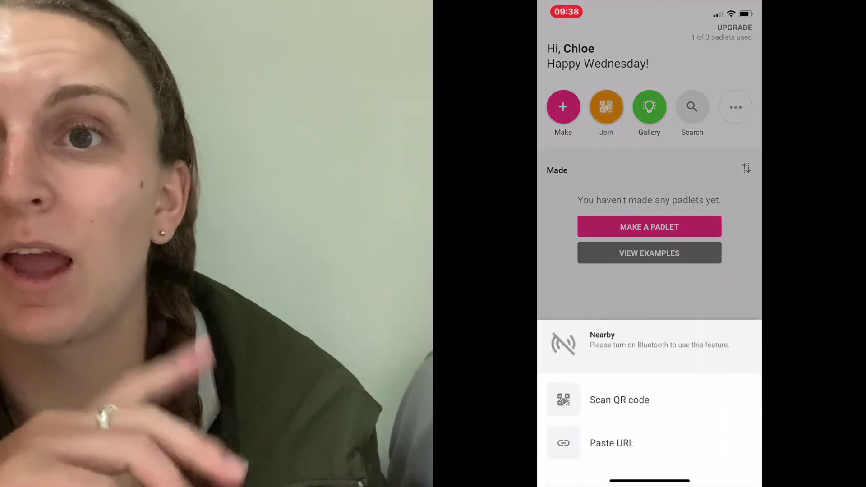
click(619, 400)
click(690, 282)
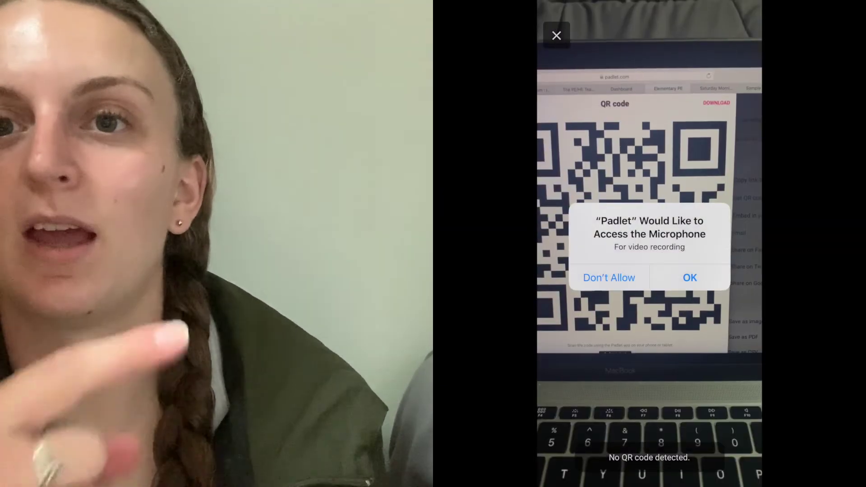
click(690, 278)
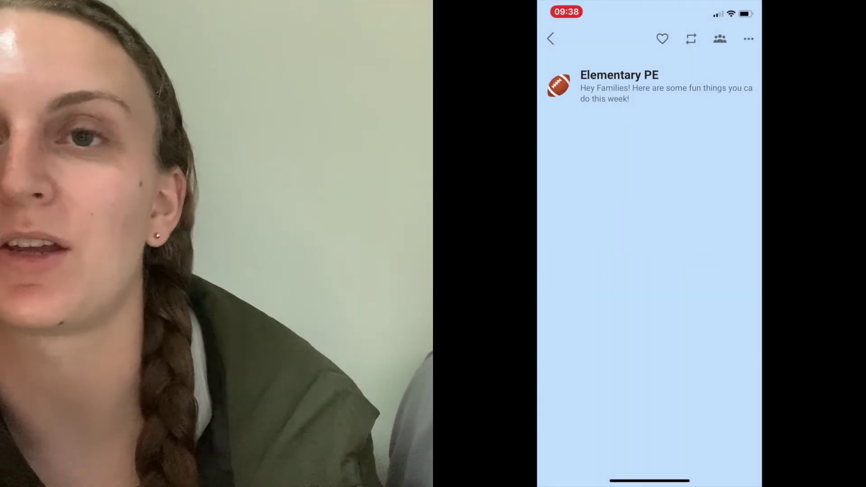
Look over the Monday posts and the weekday columns through Friday in the mobile view of the Elementary PE padlet.
scroll(620, 270, down, 5)
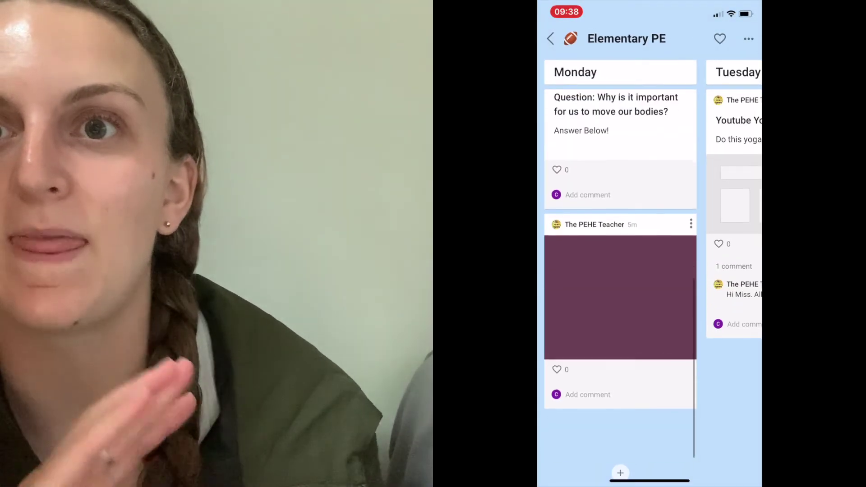
scroll(620, 271, up, 5)
scroll(650, 226, right, 5)
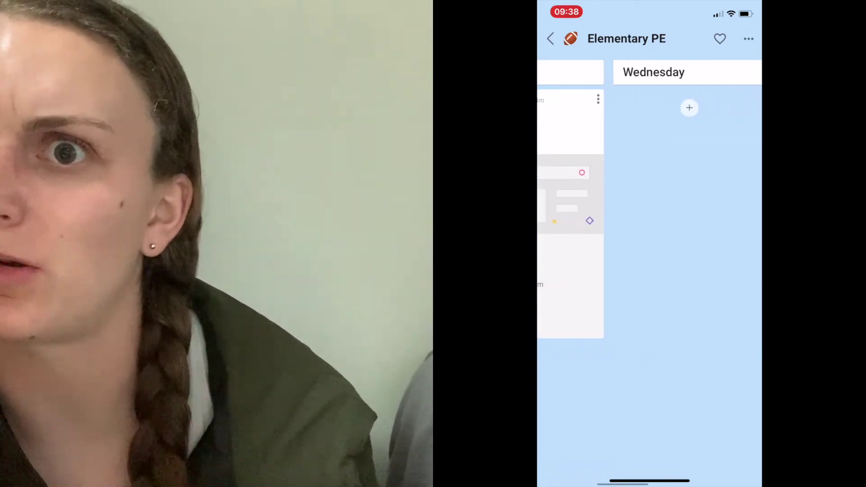
scroll(650, 226, right, 5)
scroll(650, 225, left, 10)
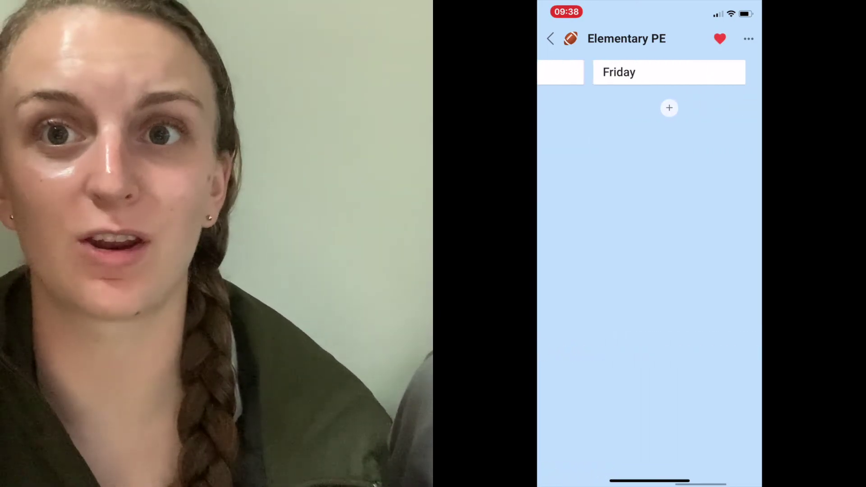